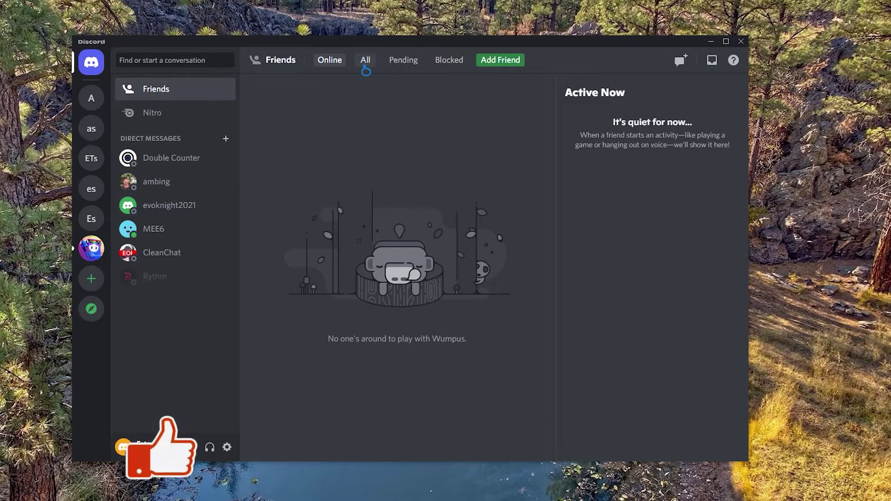
Switch the friends list from All back to Online, then open the Fall Guys server
click(365, 65)
click(328, 64)
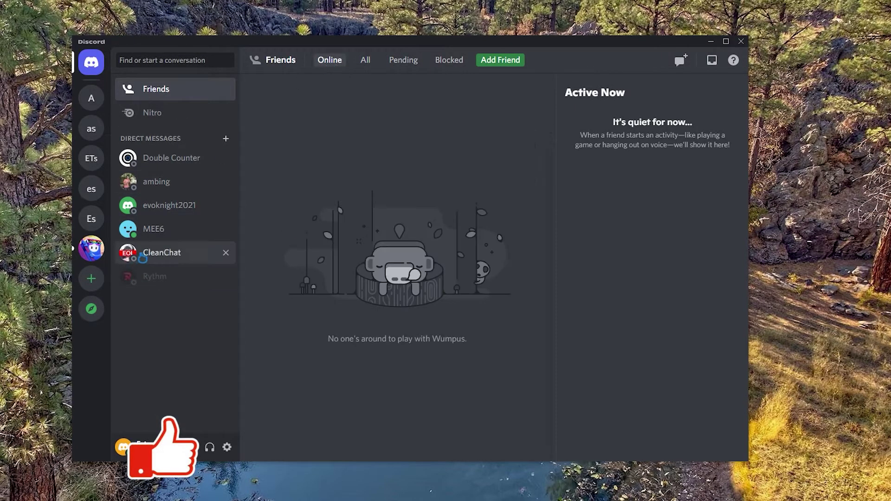
click(91, 248)
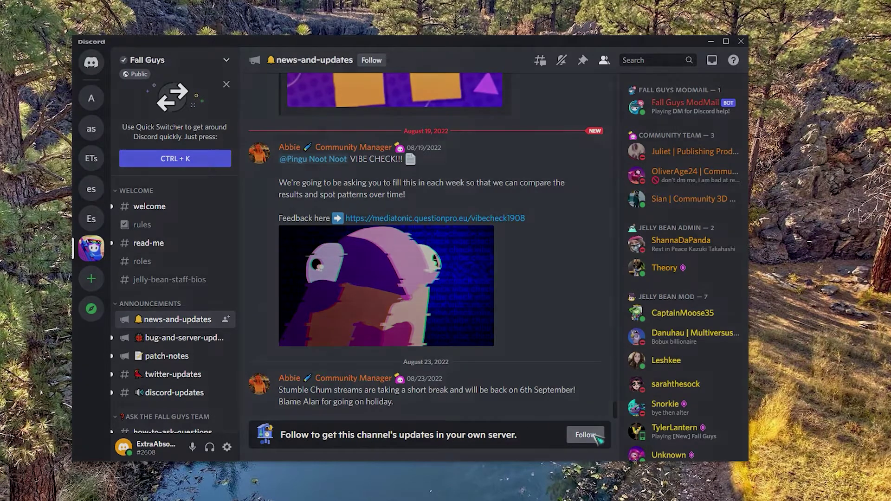
click(586, 435)
click(373, 259)
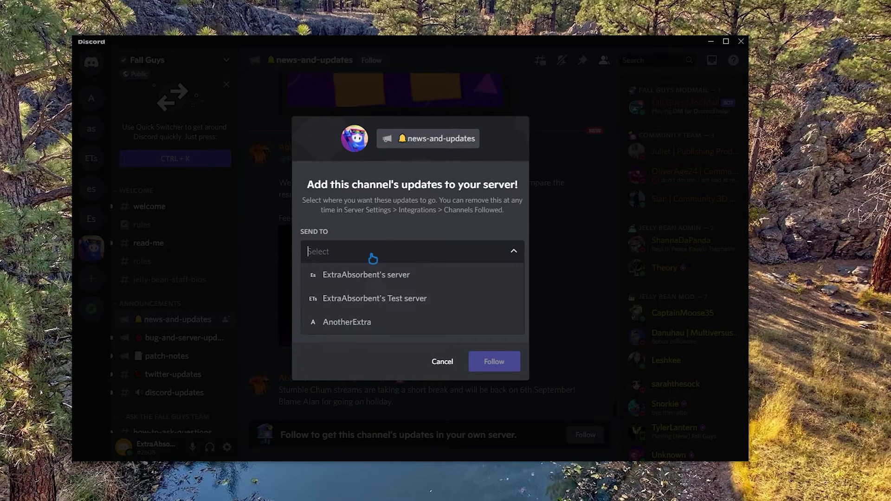
click(418, 284)
click(448, 300)
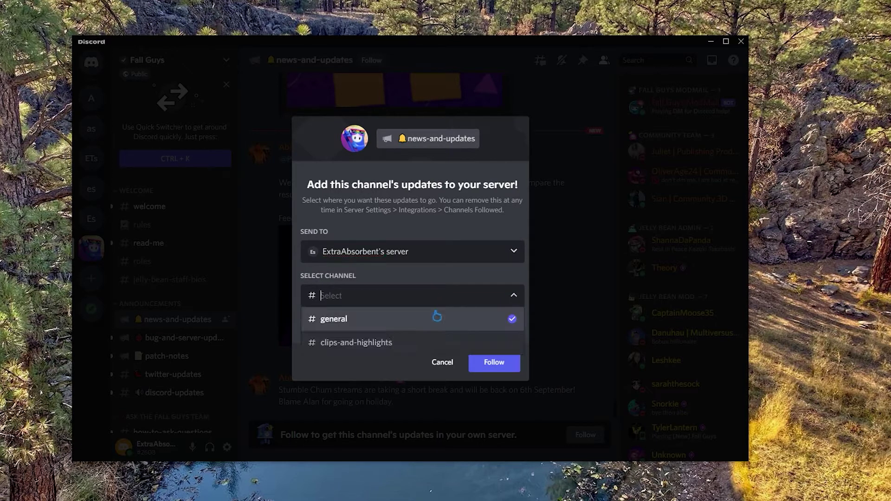
click(413, 320)
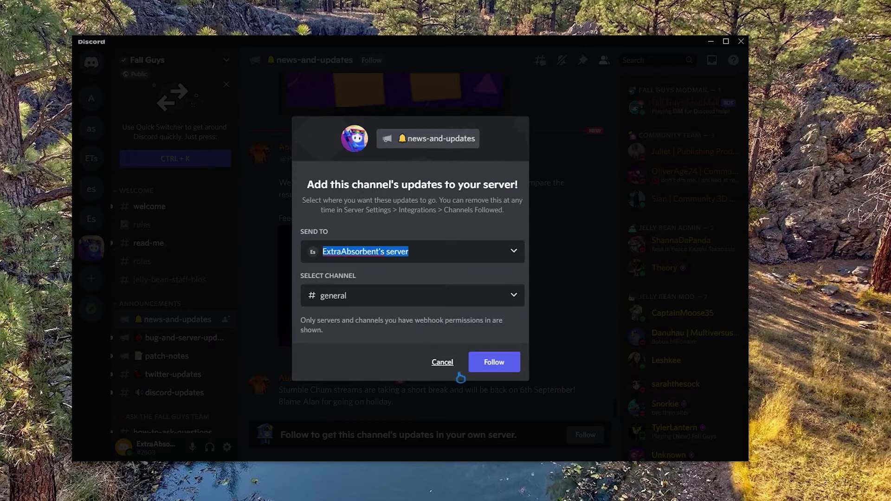
click(442, 363)
scroll(516, 348, up, 5)
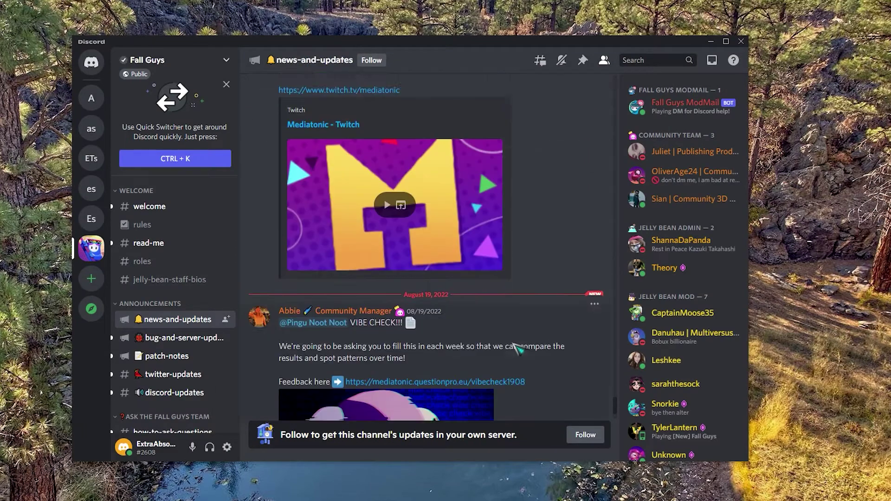
scroll(516, 348, down, 3)
scroll(517, 349, up, 5)
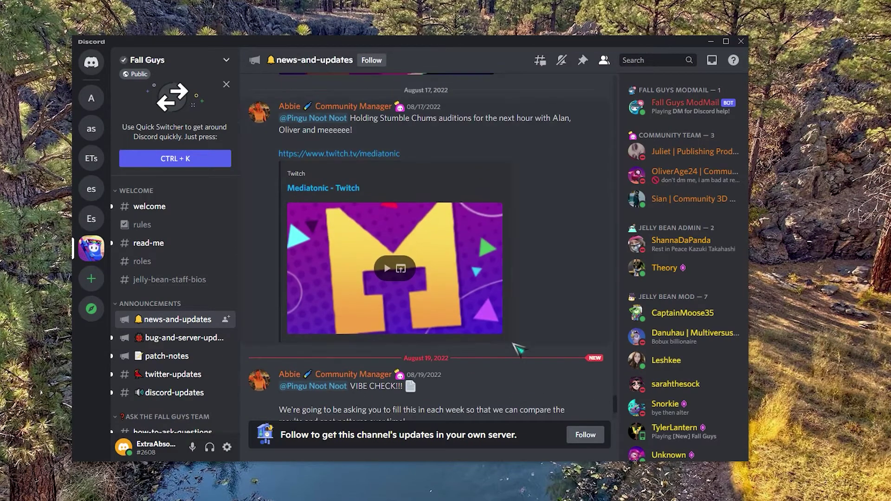
scroll(519, 349, up, 6)
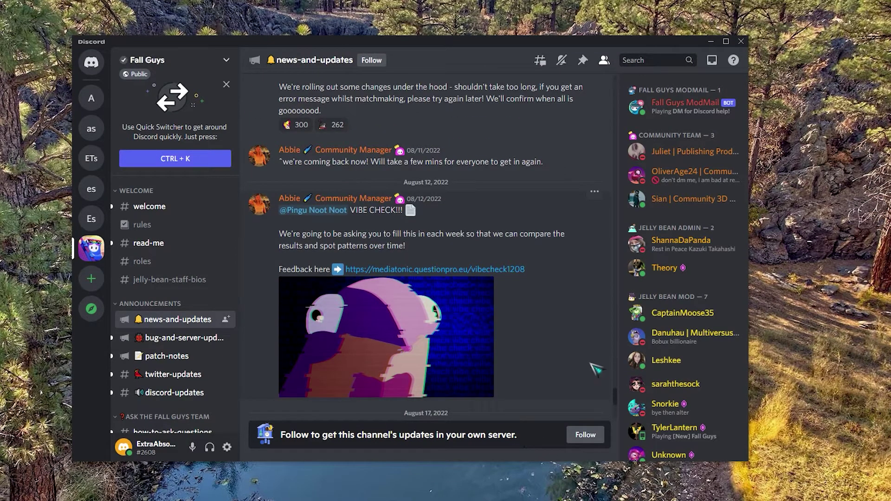
scroll(596, 369, up, 10)
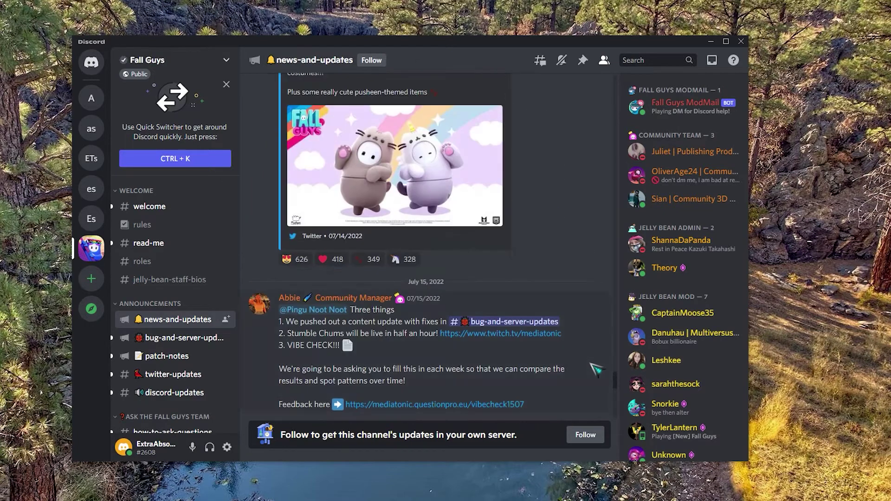
scroll(596, 368, up, 5)
scroll(593, 365, up, 5)
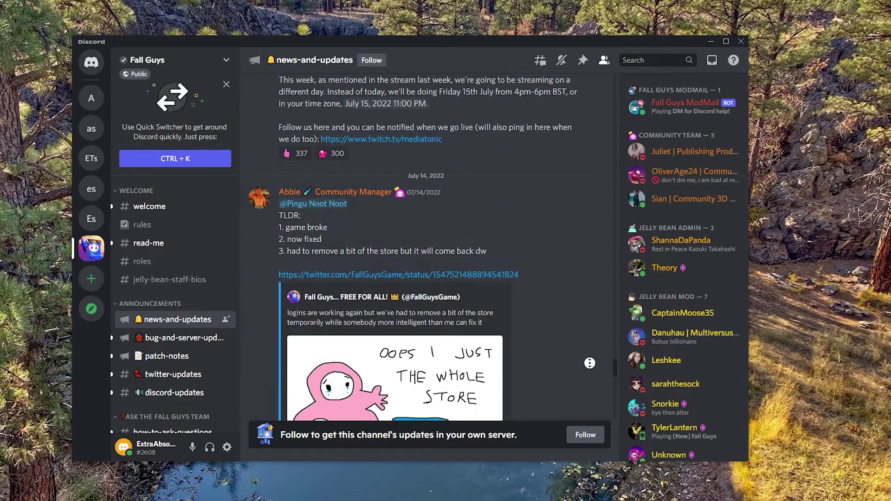
scroll(590, 344, up, 8)
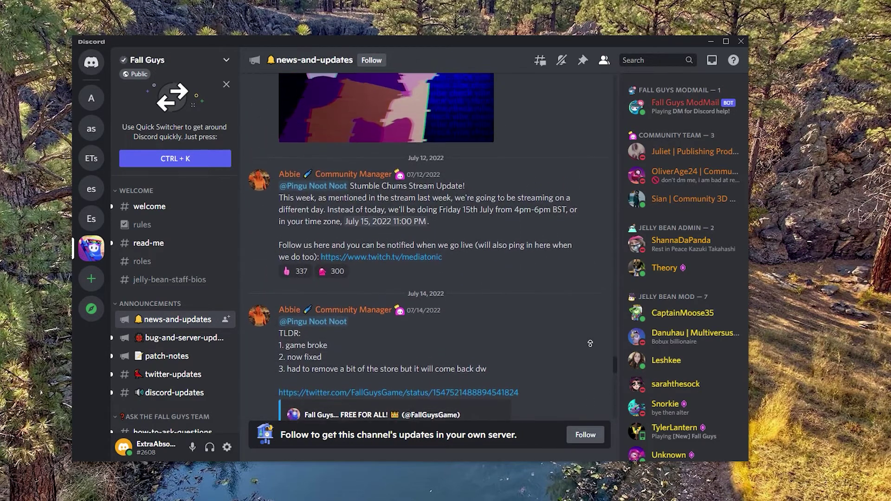
scroll(591, 342, up, 7)
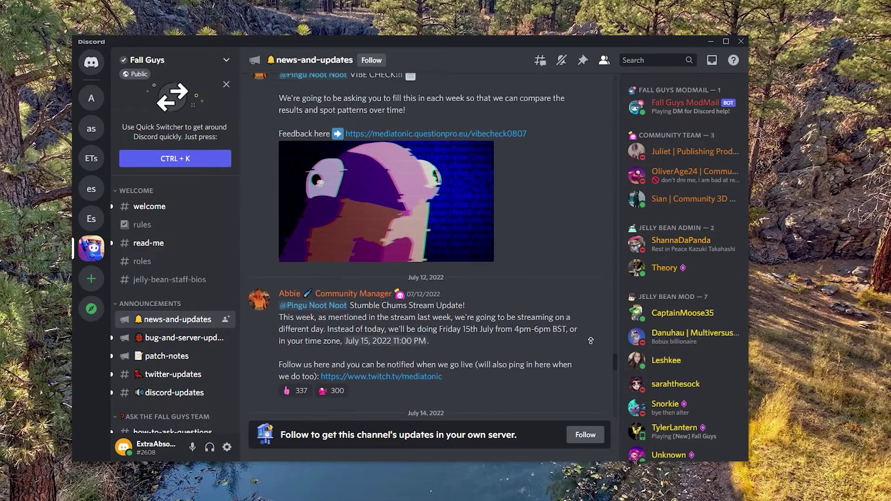
scroll(591, 341, up, 2)
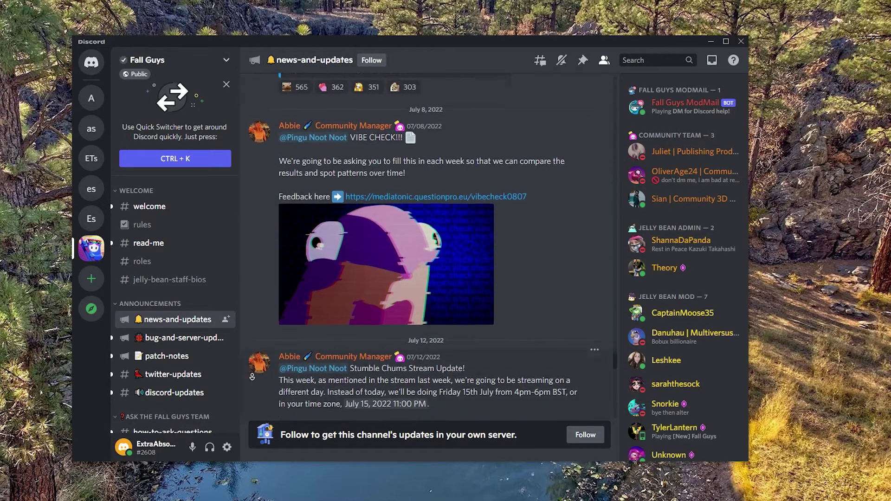
Open and reload bug-and-server-updates, scroll up through it, then briefly open the Start button's tools list
click(165, 339)
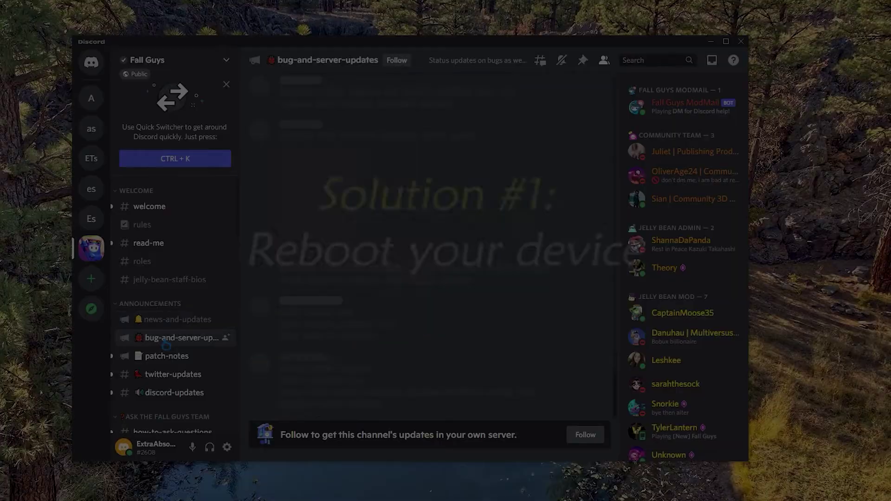
scroll(594, 369, up, 2)
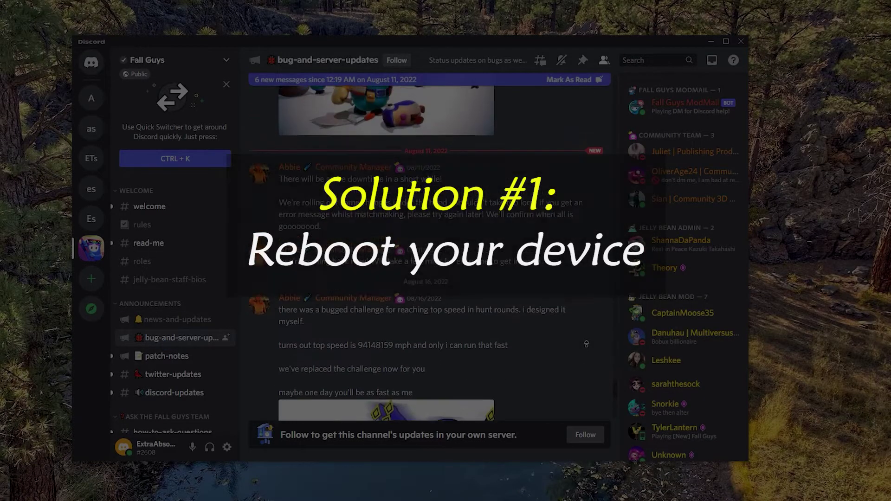
click(166, 344)
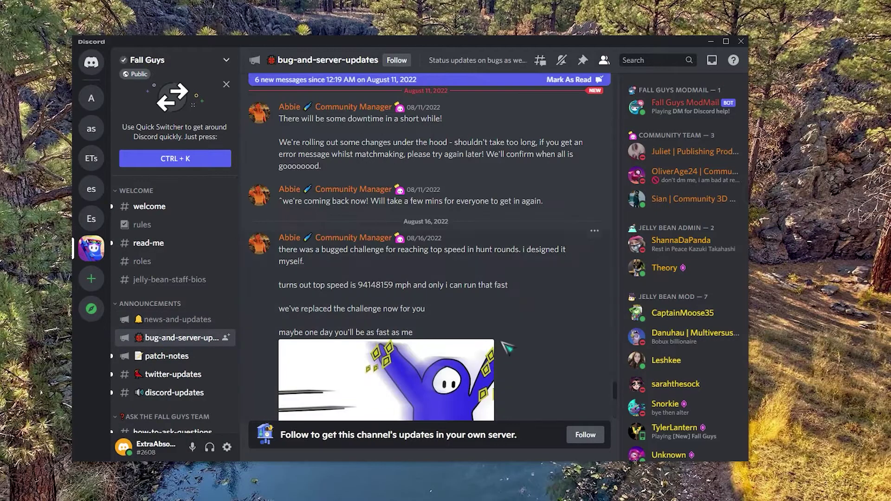
scroll(586, 344, up, 2)
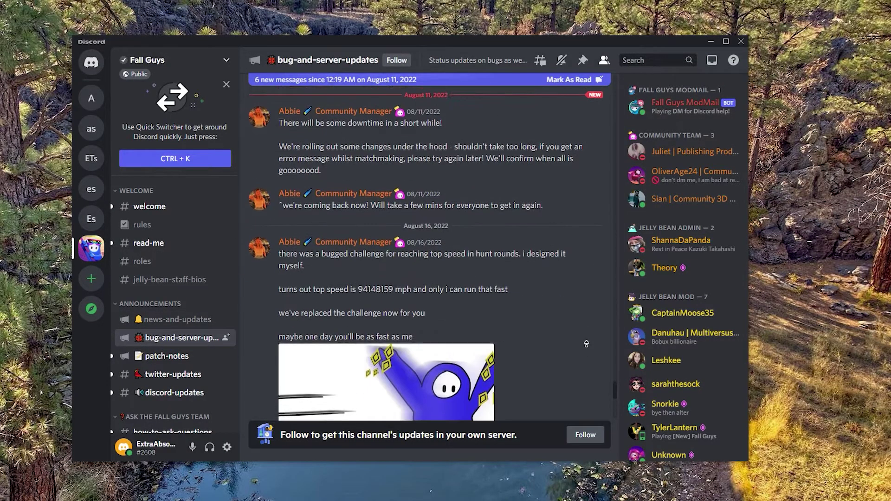
scroll(586, 344, up, 5)
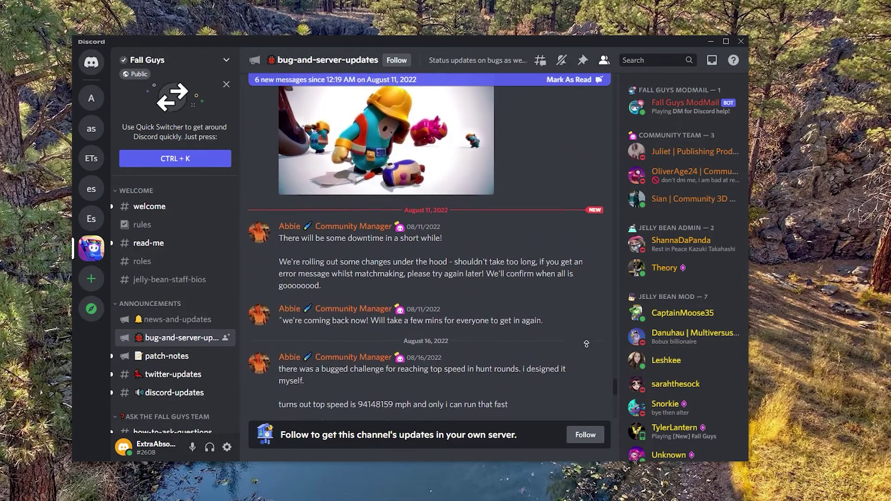
scroll(586, 344, up, 5)
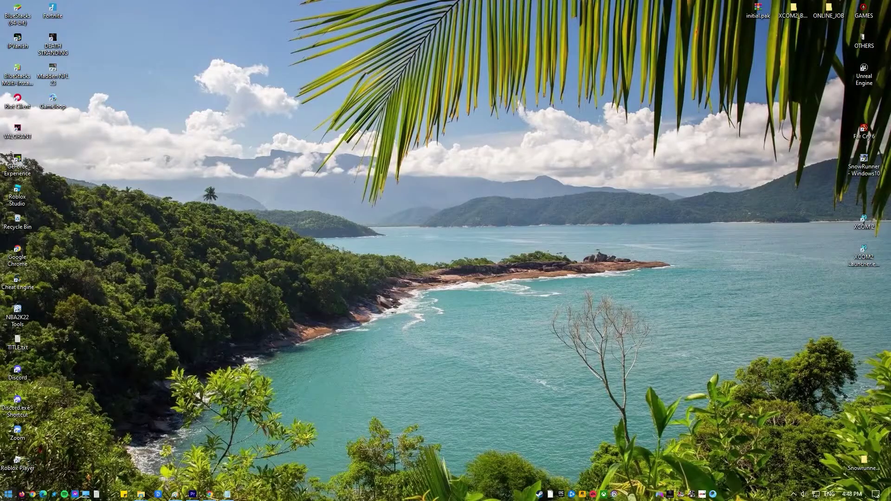
right_click(8, 495)
key(Escape)
Open the Start menu's power options to restart the PC
click(8, 494)
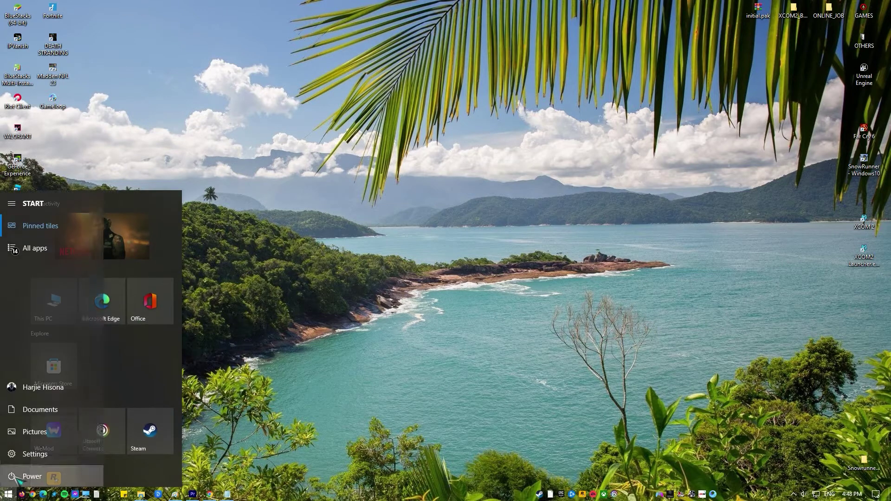
click(14, 478)
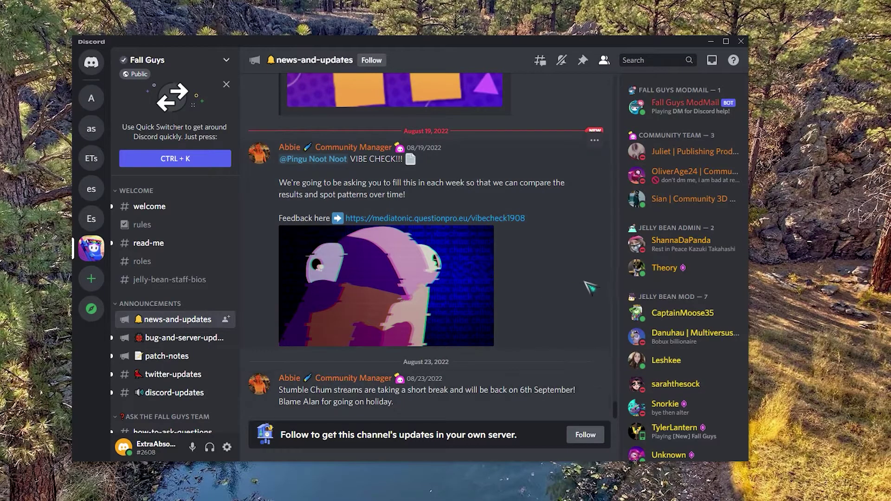
Follow the announcement channel again and open the Send To server list
click(586, 435)
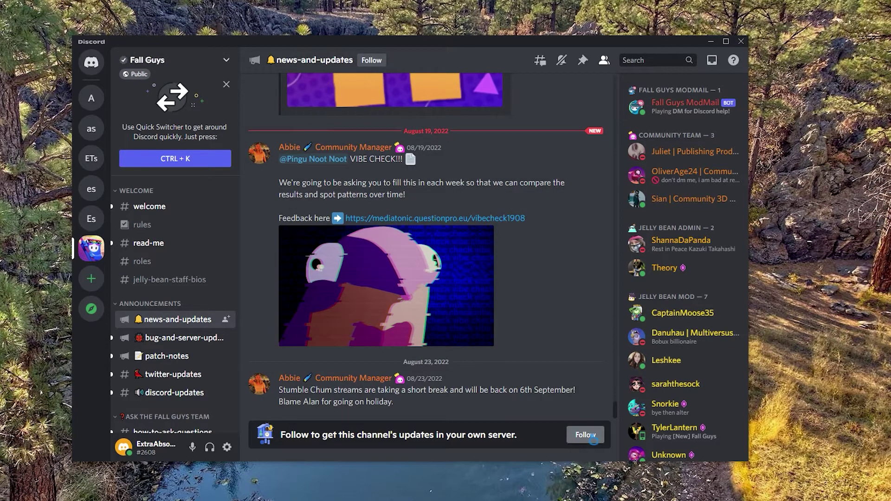
click(373, 253)
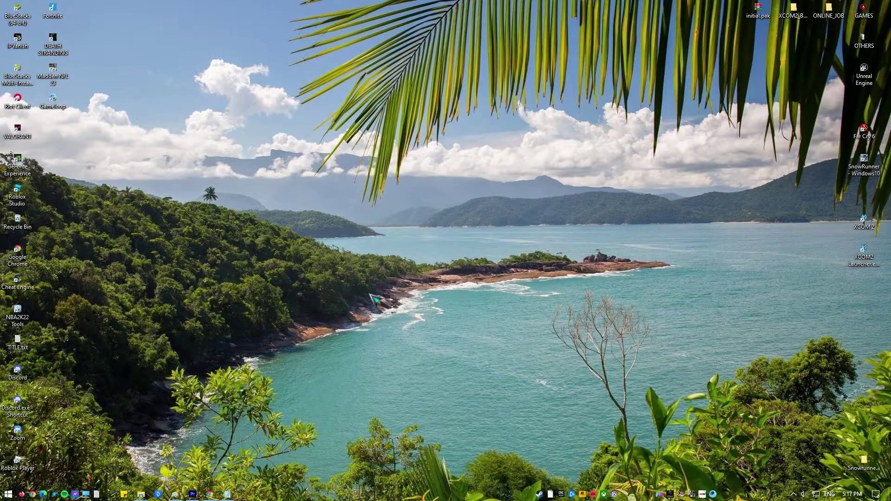
Browse File Explorer to AppData\Local\Discord\app-1.0.9003 and bring up Discord.exe's context menu
key(super+e)
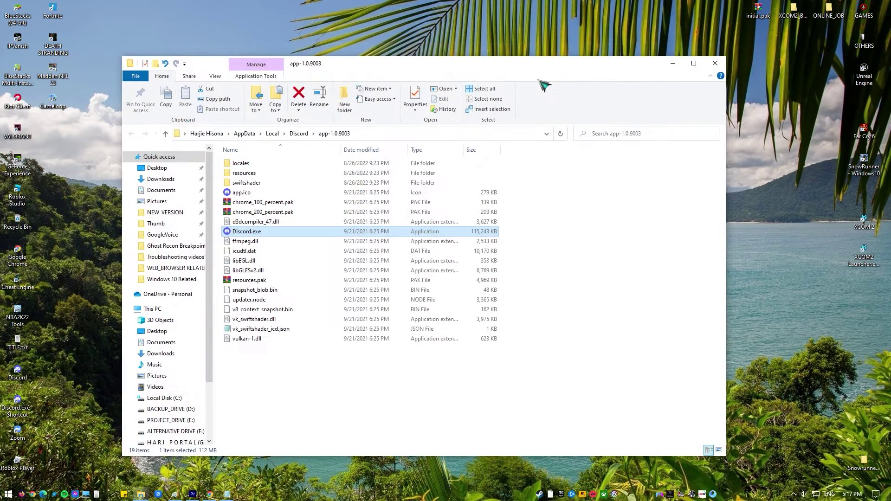
click(213, 133)
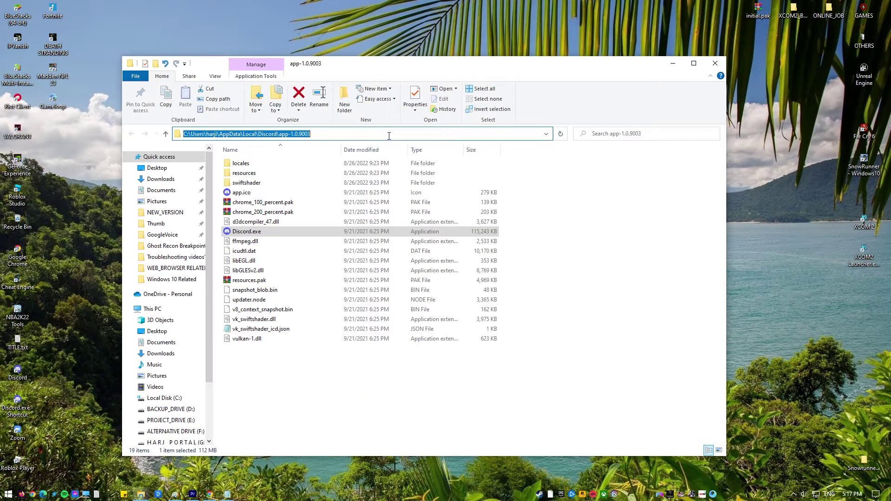
click(268, 233)
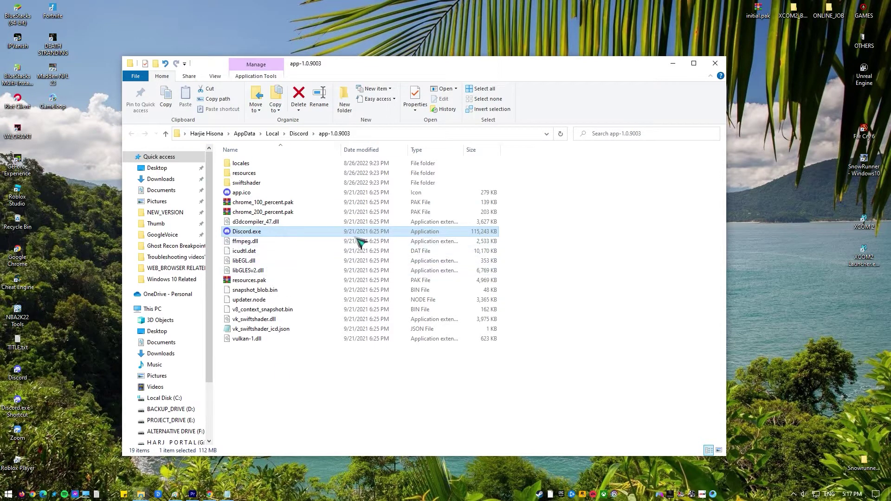
right_click(291, 232)
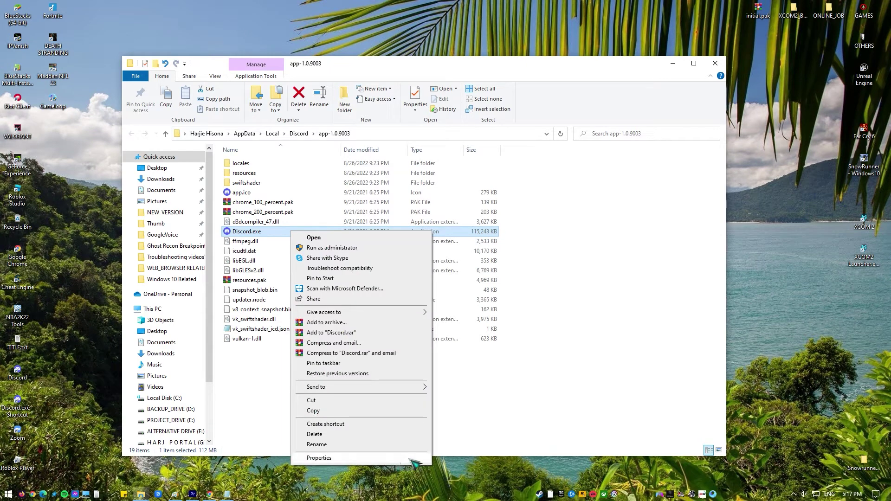
Check 'Run this program as an administrator' in Discord.exe's Compatibility properties, then launch Discord.exe
click(333, 459)
click(390, 269)
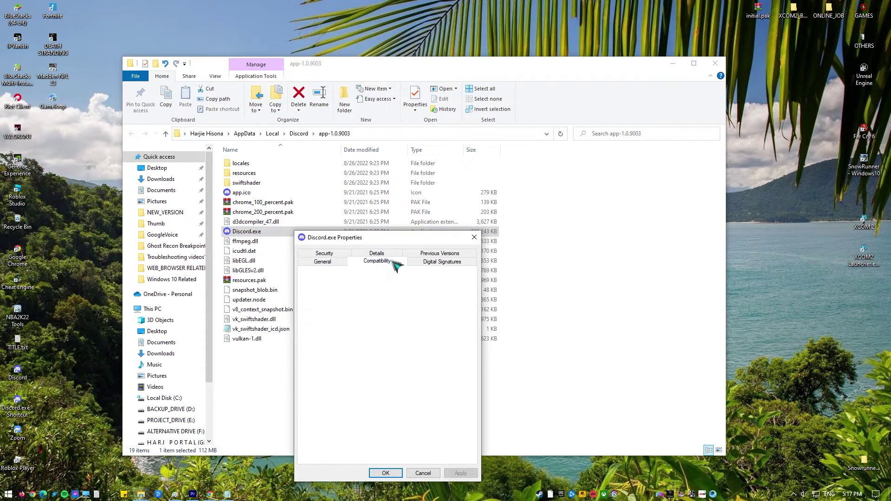
drag(414, 237, 383, 144)
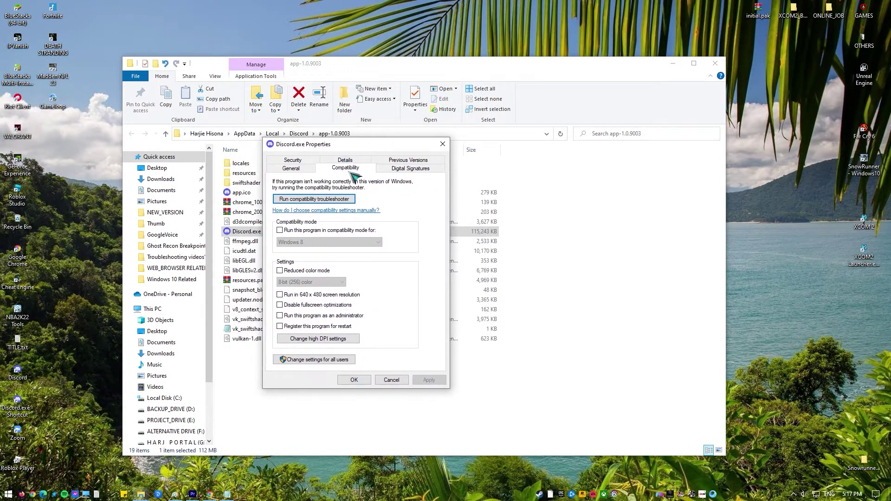
click(287, 316)
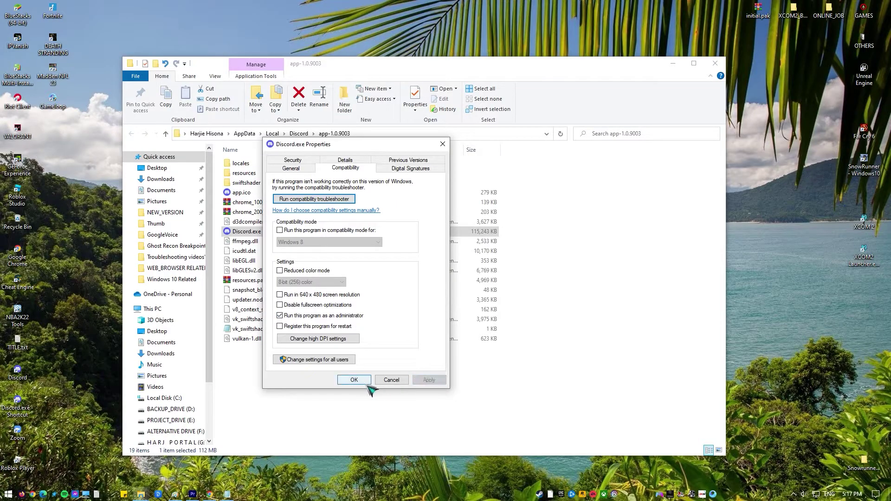
click(489, 464)
double_click(274, 231)
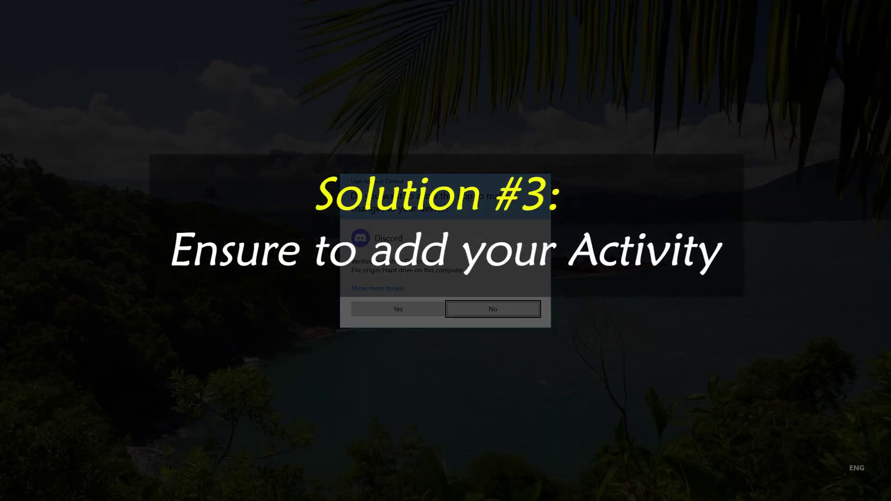
Approve Discord's permission prompt and close the File Explorer window
click(398, 309)
click(715, 63)
right_click(255, 262)
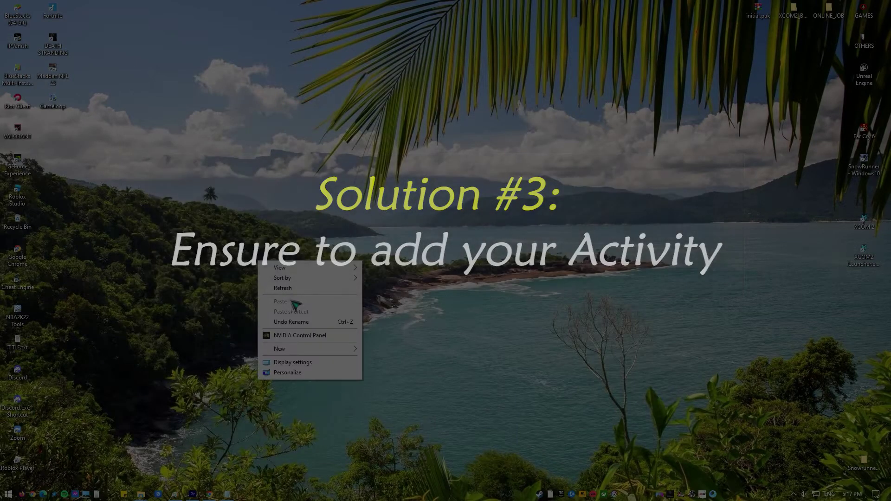
click(279, 286)
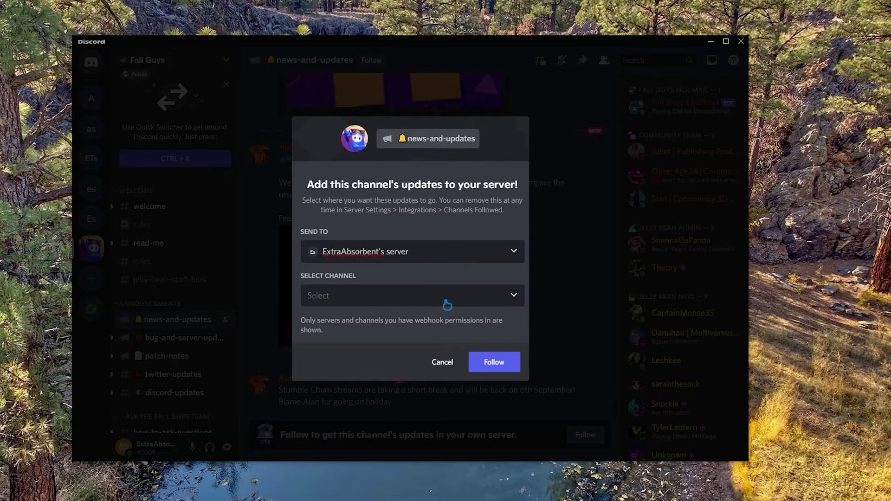
Pick general as the follow destination, cancel following, and scroll up through the channel
click(445, 301)
click(414, 321)
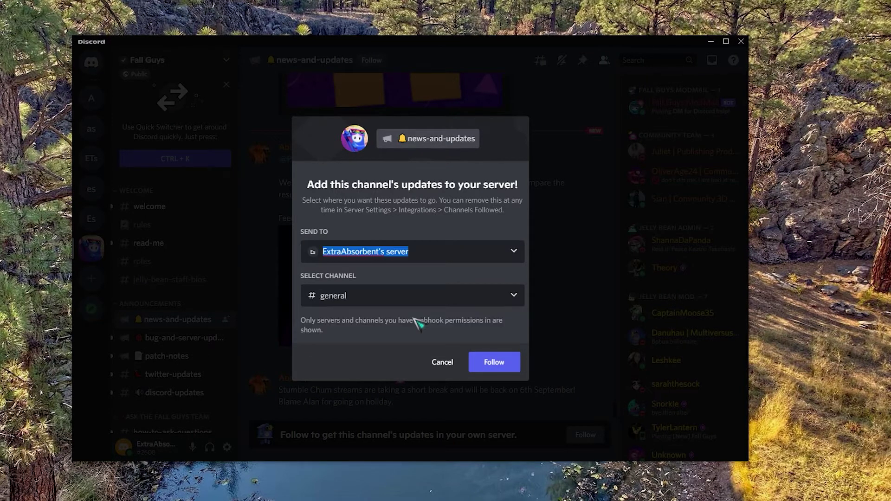
click(459, 374)
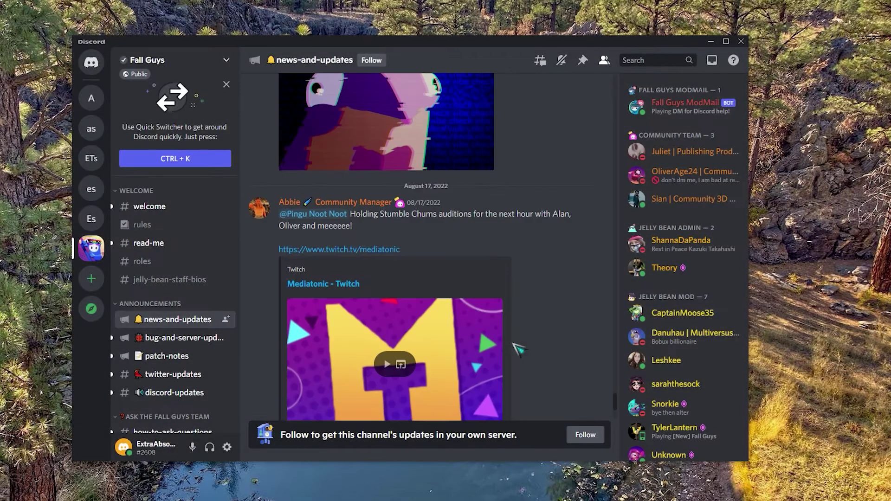
scroll(518, 349, up, 5)
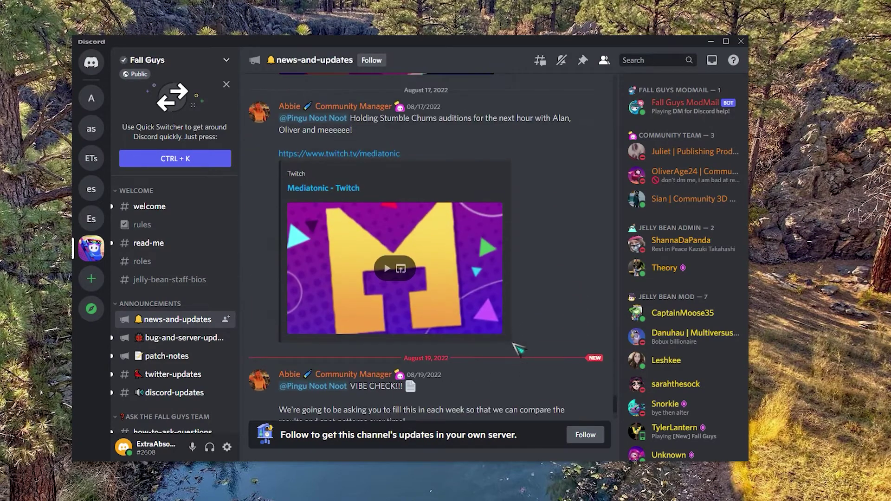
scroll(518, 349, up, 7)
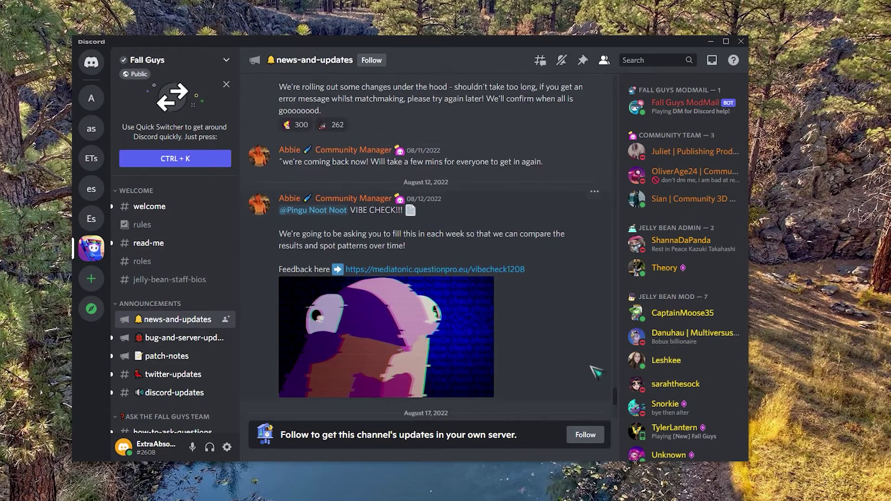
scroll(596, 369, up, 15)
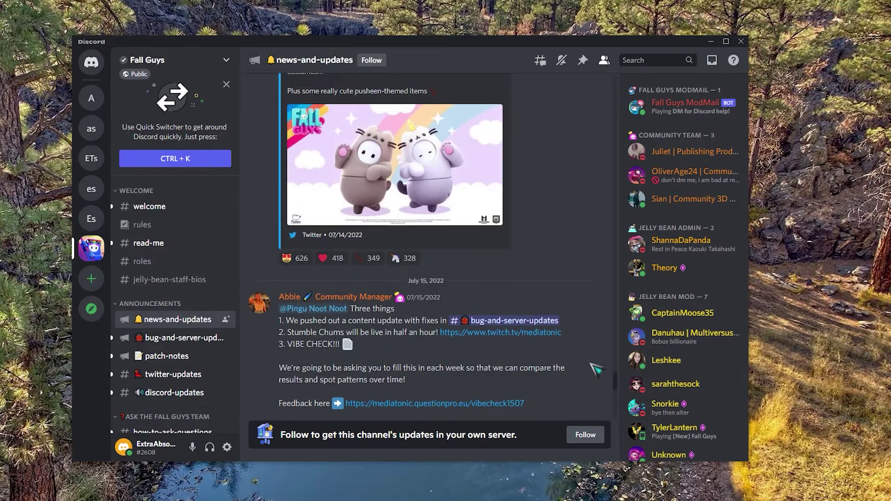
scroll(596, 369, up, 6)
scroll(596, 368, up, 6)
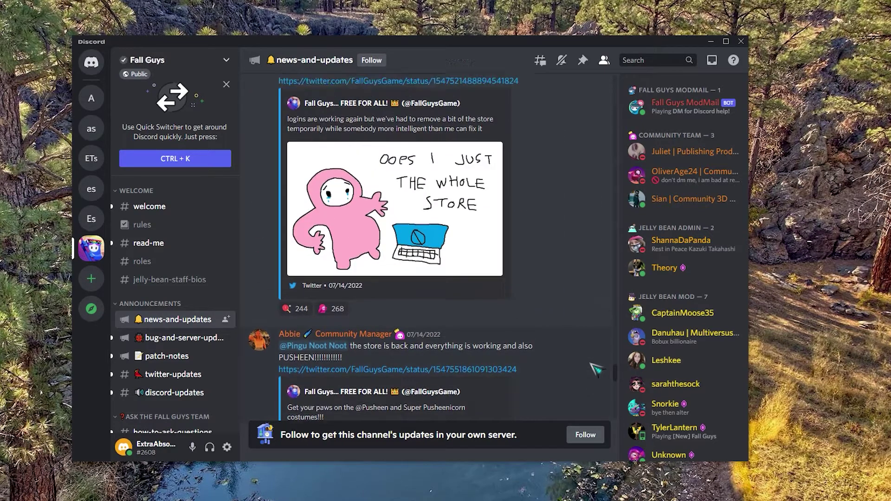
scroll(590, 338, up, 5)
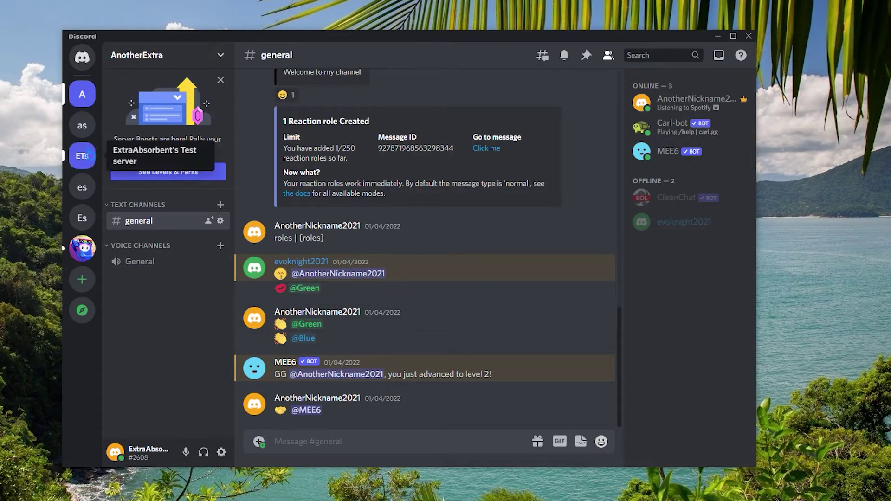
Join the General voice channel, bringing Discord back in front of the game
click(142, 263)
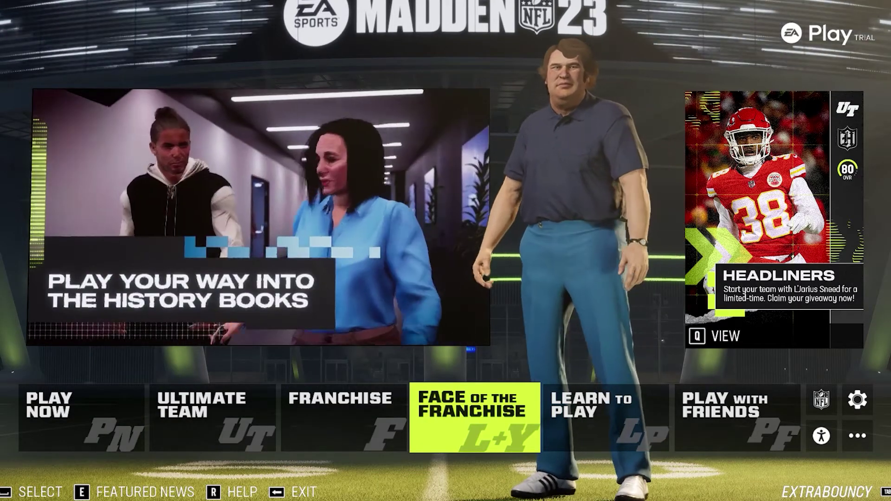
key(alt+Tab)
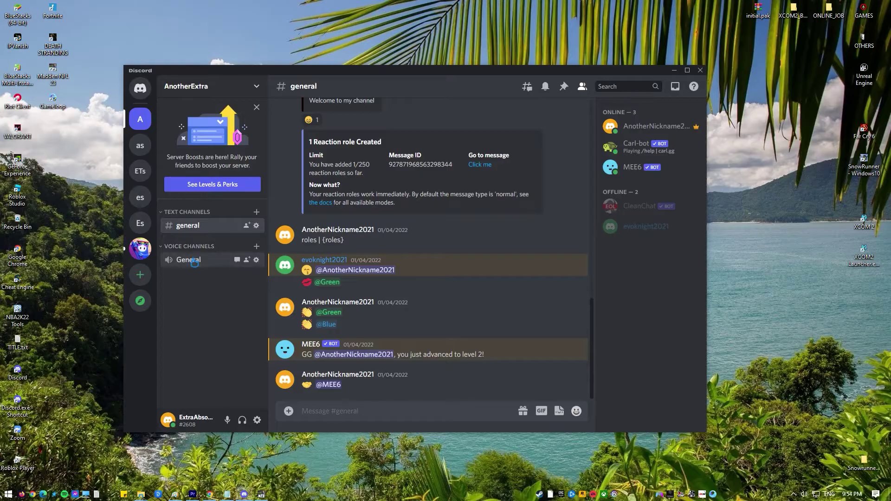
click(195, 261)
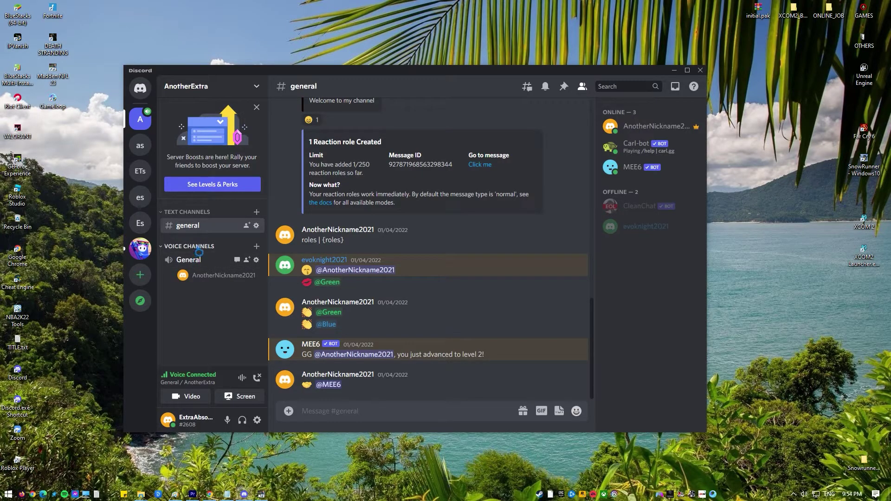
Add Madden NFL 23 under Registered Games with its overlay turned on
click(256, 420)
scroll(239, 318, down, 6)
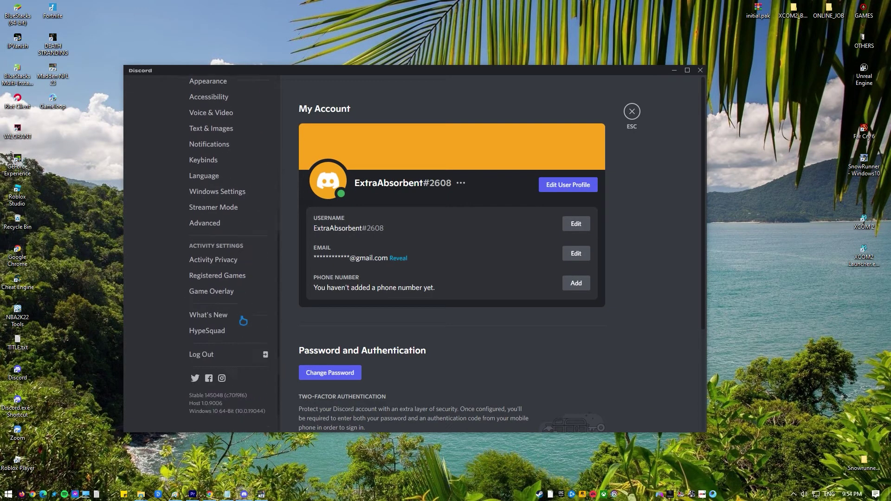
click(245, 270)
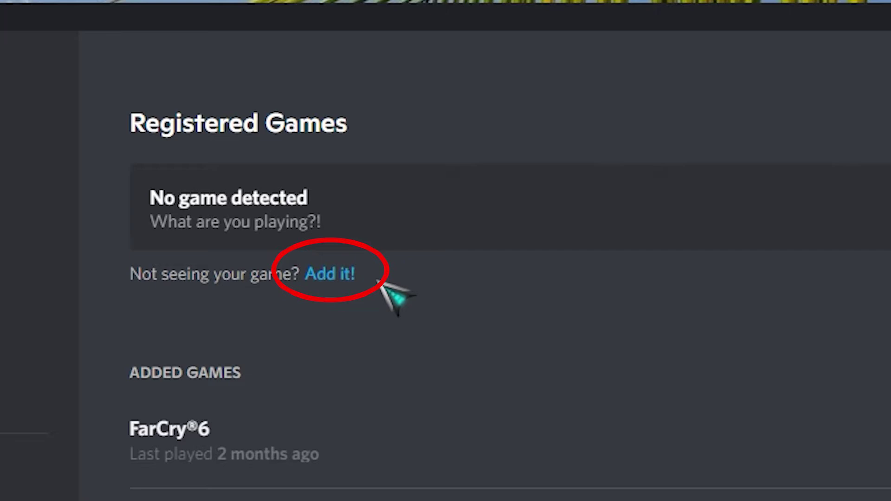
click(329, 274)
click(320, 354)
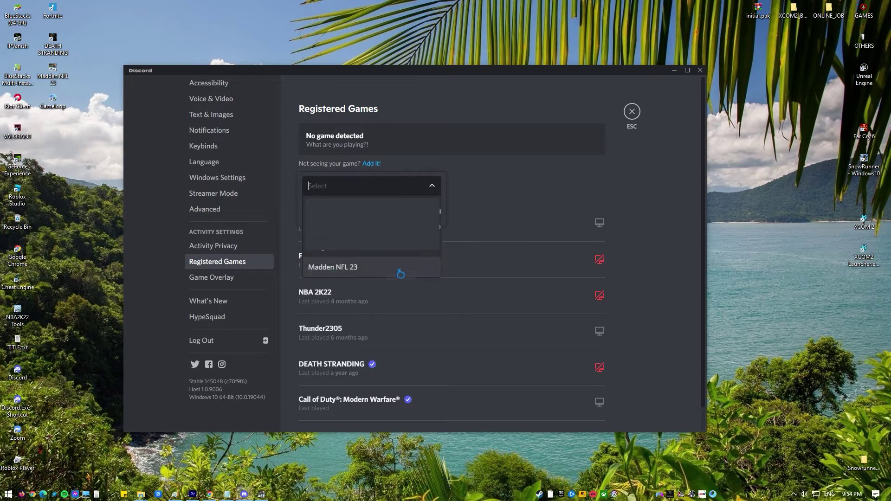
click(400, 274)
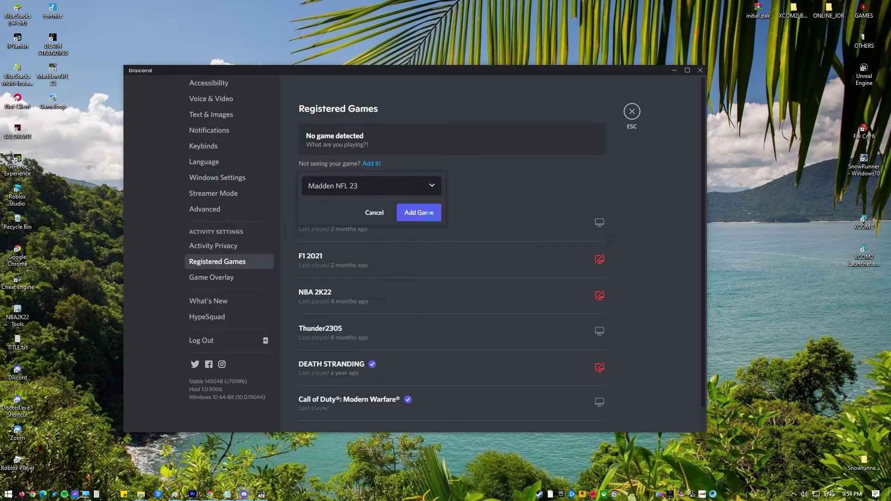
click(427, 213)
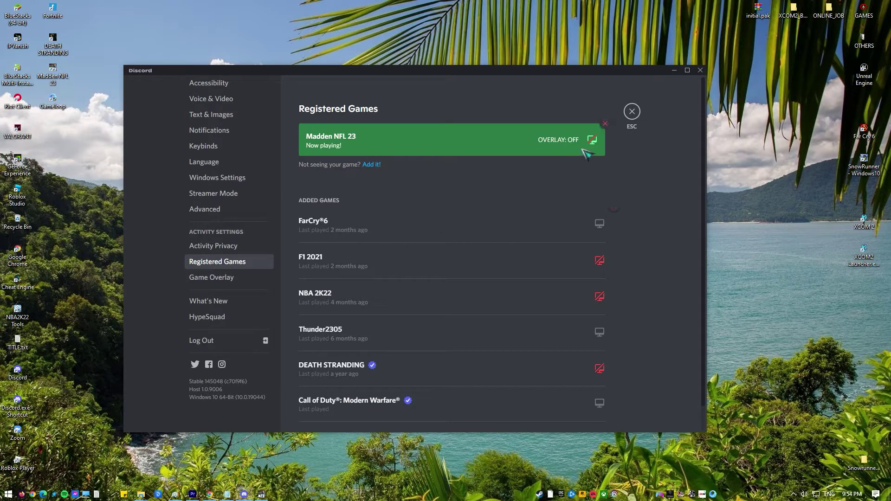
click(594, 142)
click(631, 111)
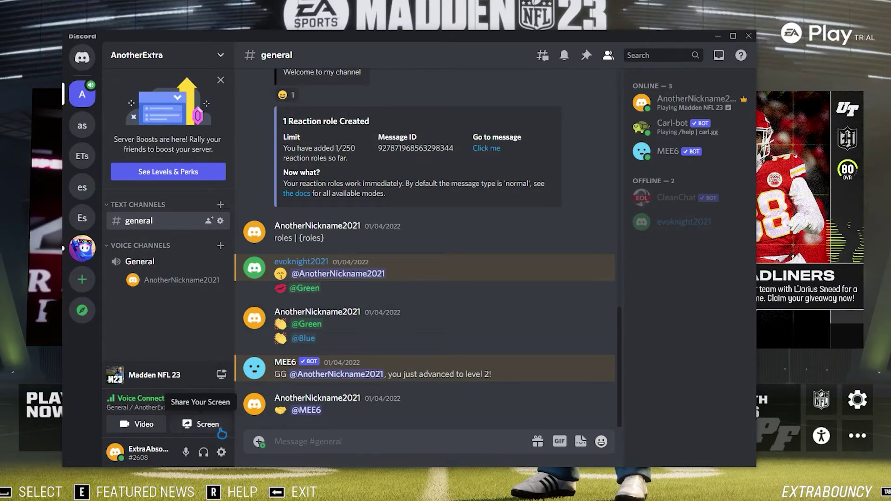
Go live with Madden NFL 23 at Smoother Video 720p/30fps after declining the 1080p Nitro offer
click(216, 425)
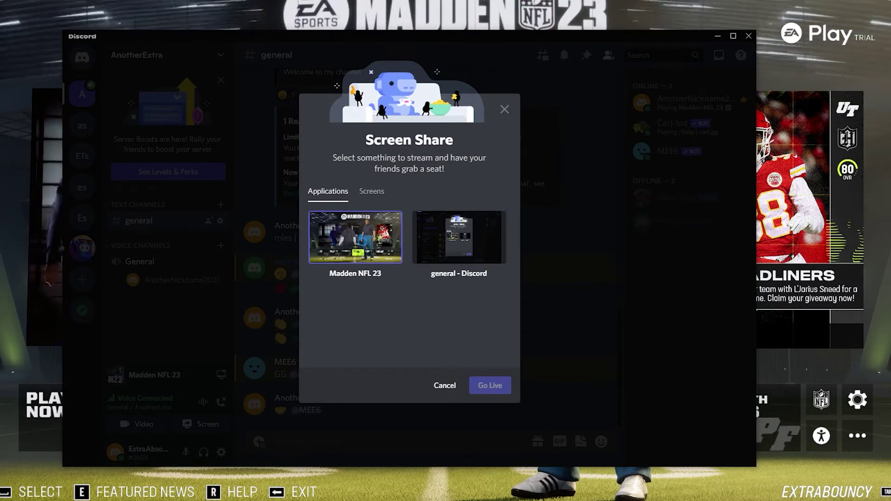
click(355, 236)
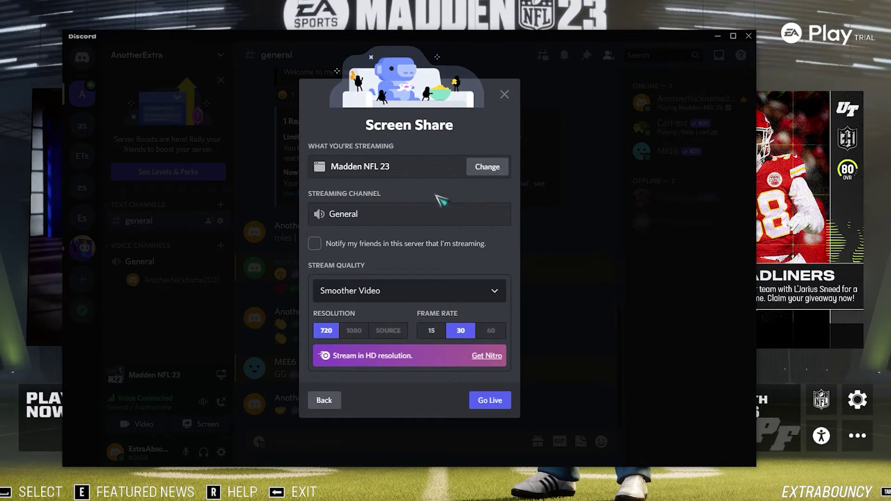
click(367, 329)
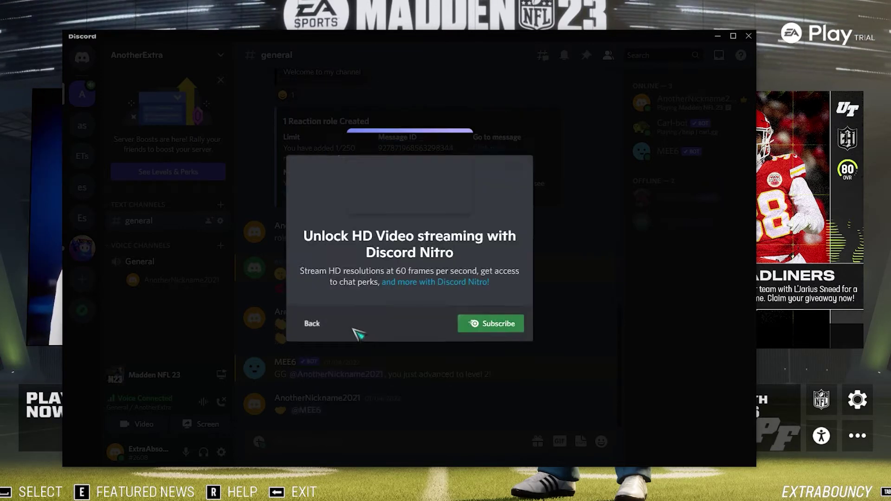
click(313, 323)
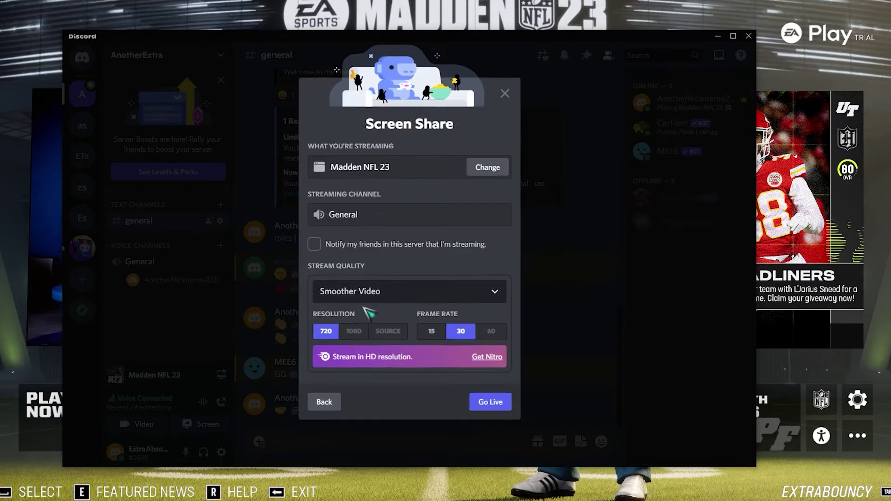
click(468, 296)
click(389, 316)
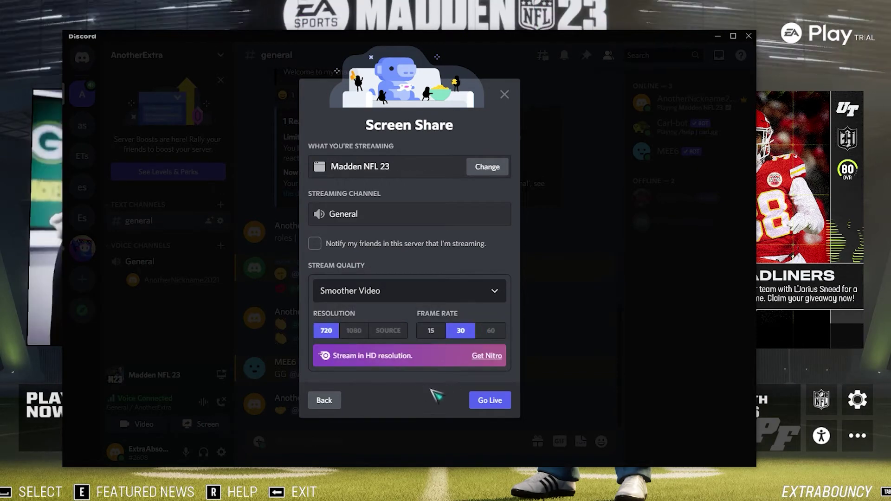
click(489, 401)
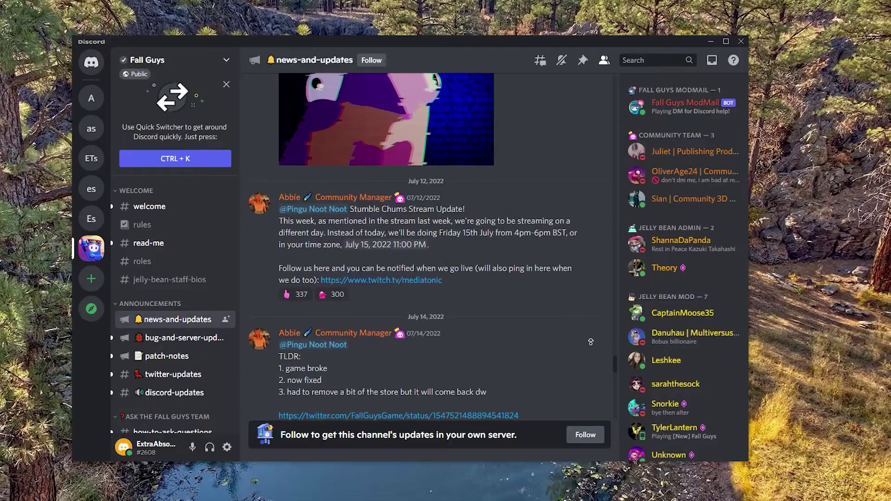
Open #bug-and-server-updates and scroll up and down through its posts
scroll(590, 341, up, 3)
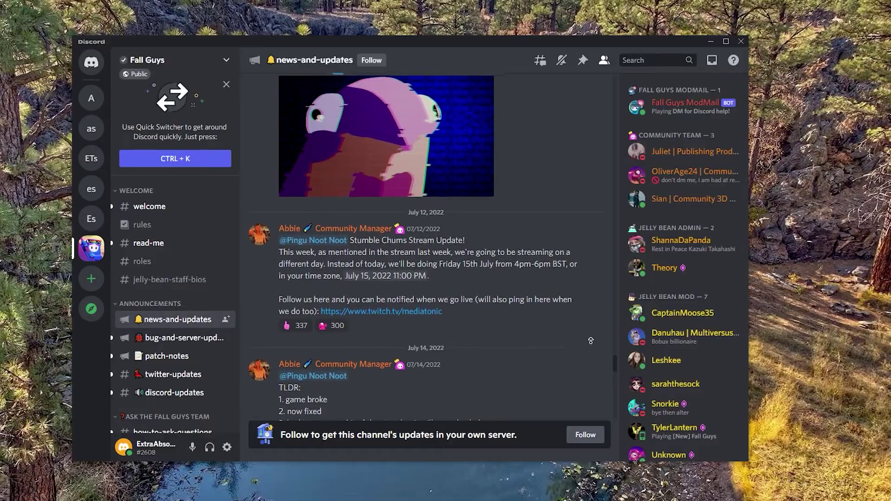
scroll(590, 340, up, 3)
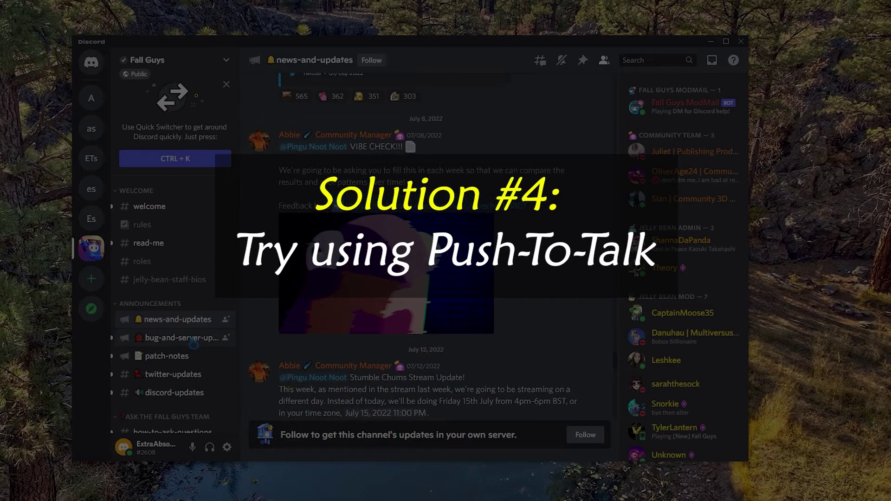
click(165, 344)
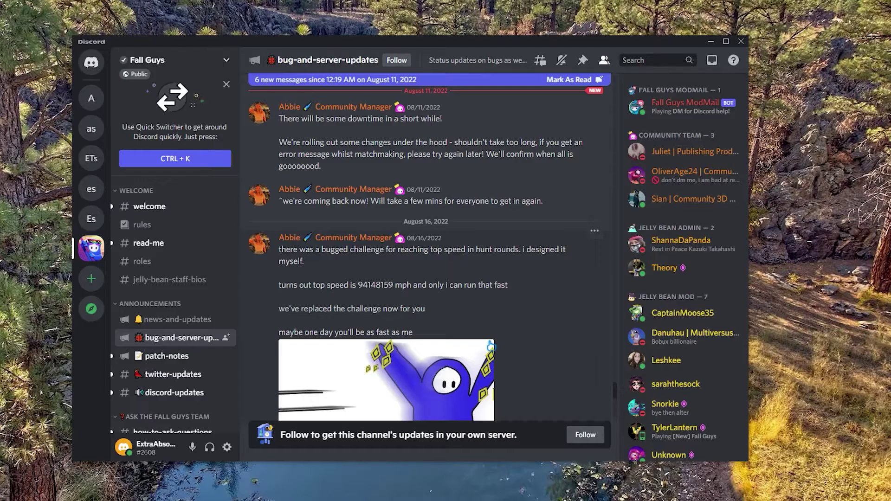
scroll(589, 357, up, 1)
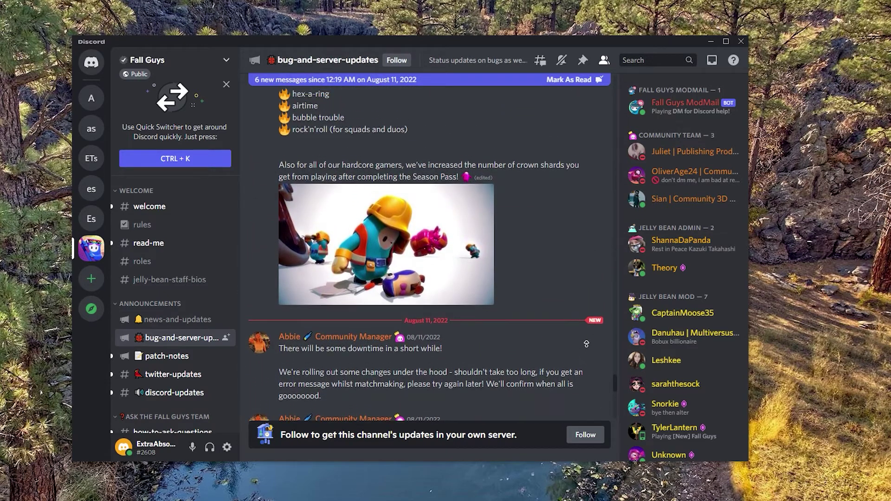
scroll(586, 344, down, 5)
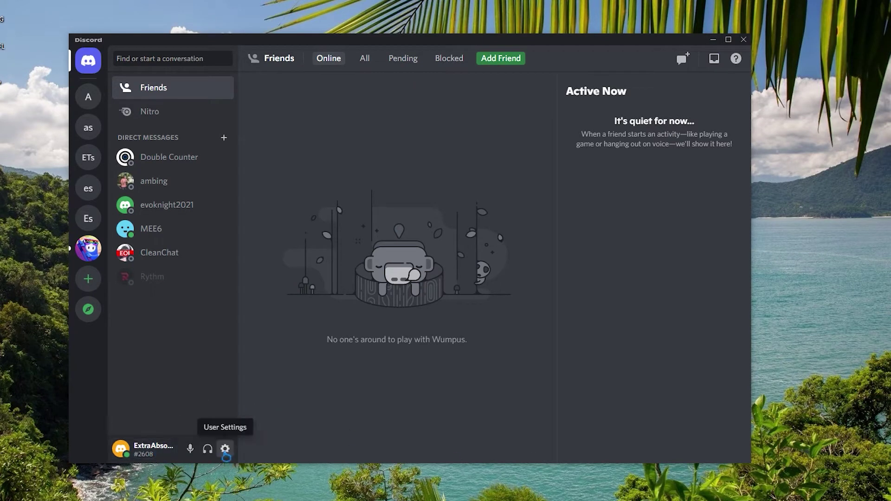
Switch Discord's Voice & Video input mode to Push to Talk (shortcut V), then return to Friends
click(225, 451)
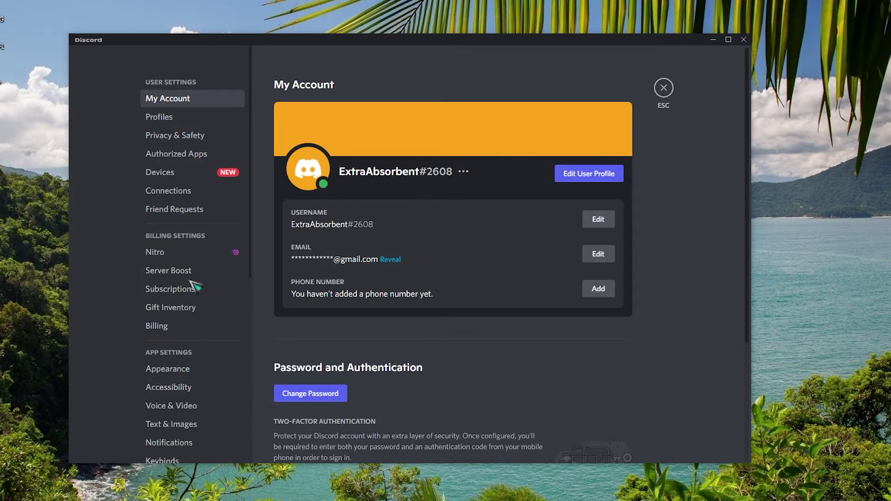
scroll(188, 290, down, 4)
scroll(190, 292, up, 1)
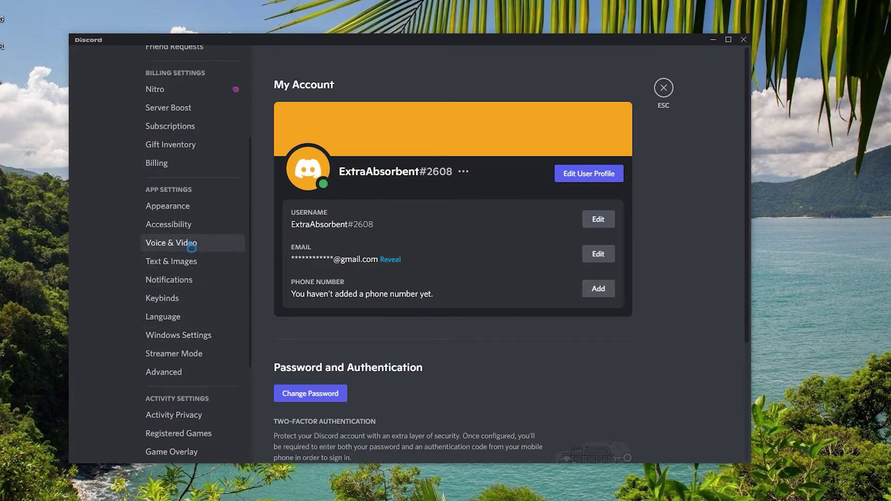
click(192, 246)
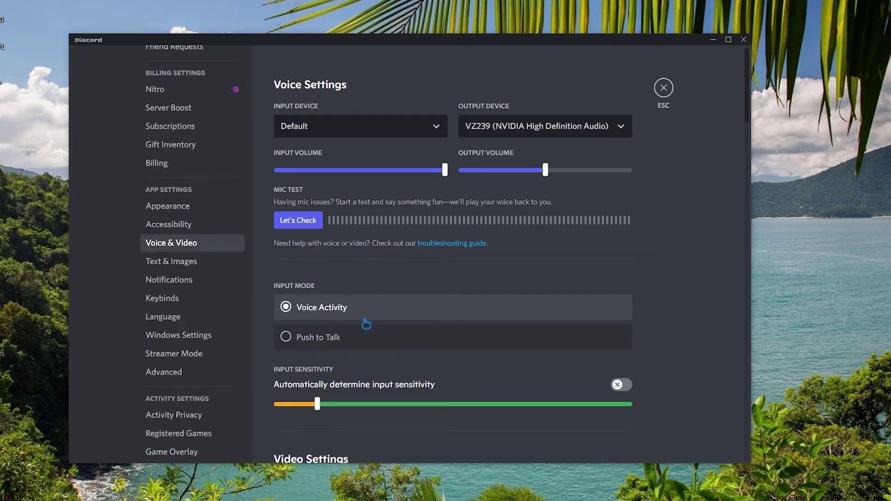
click(321, 338)
mouse_move(301, 397)
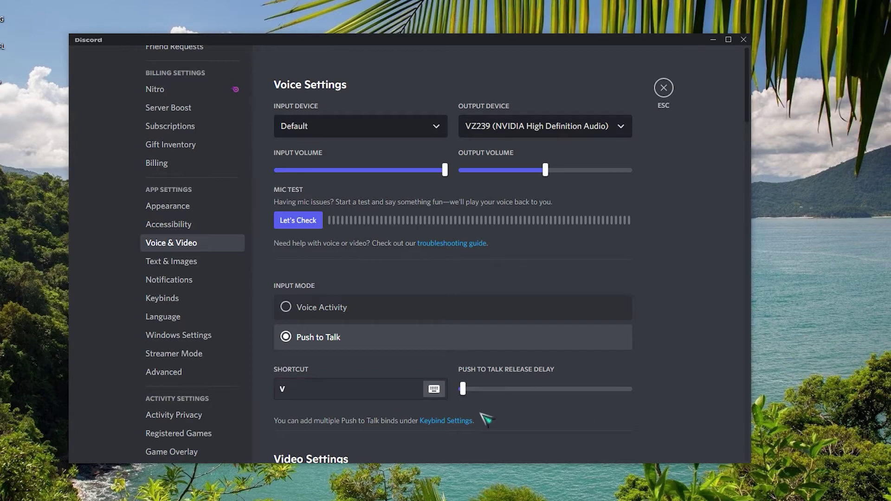
scroll(327, 381, down, 3)
scroll(320, 379, down, 2)
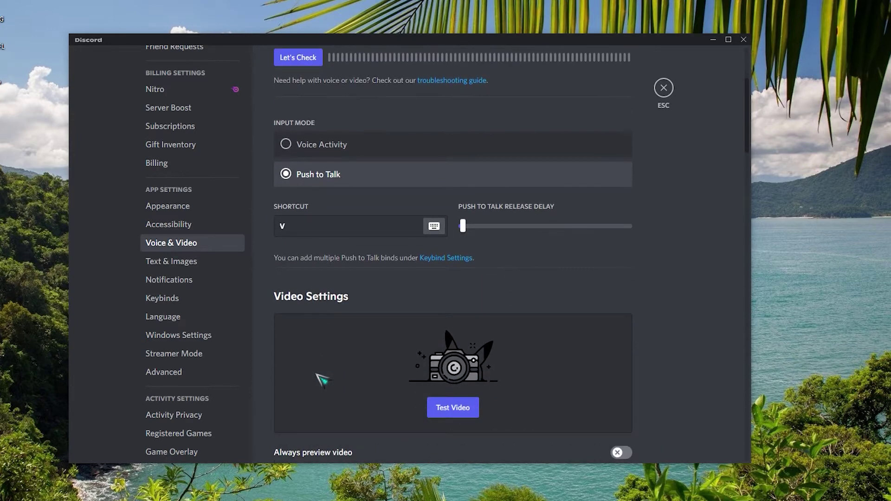
scroll(323, 380, up, 2)
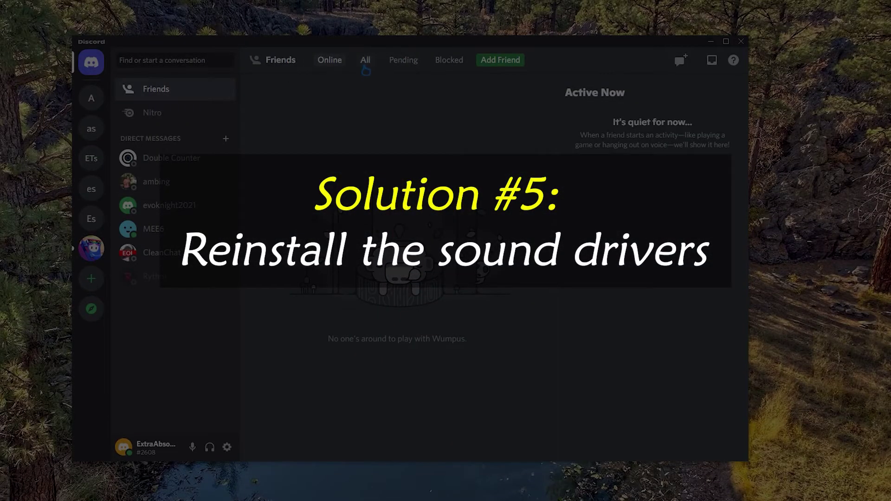
click(365, 62)
Follow the Fall Guys server's news-and-updates channel and open the destination server dropdown
click(329, 61)
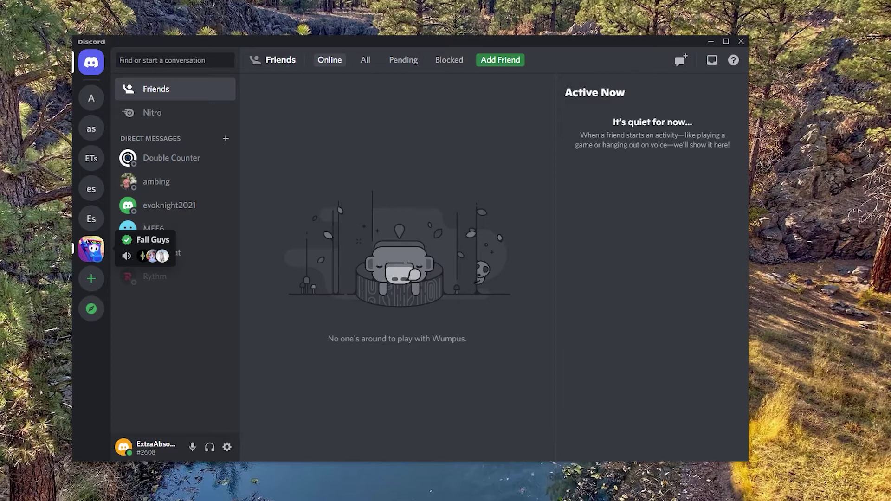
click(91, 248)
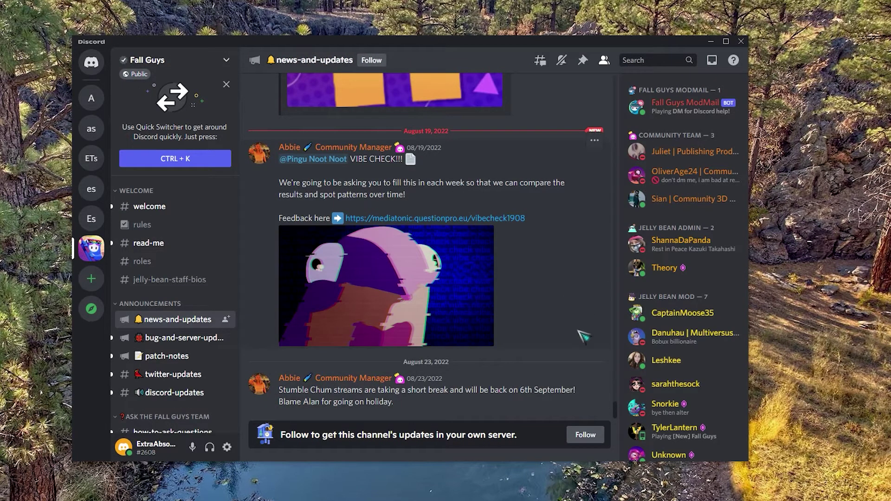
click(585, 435)
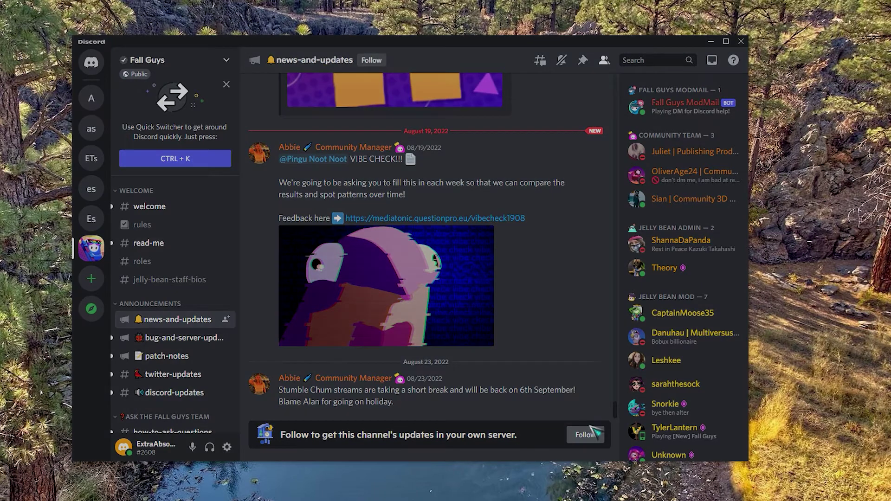
click(373, 256)
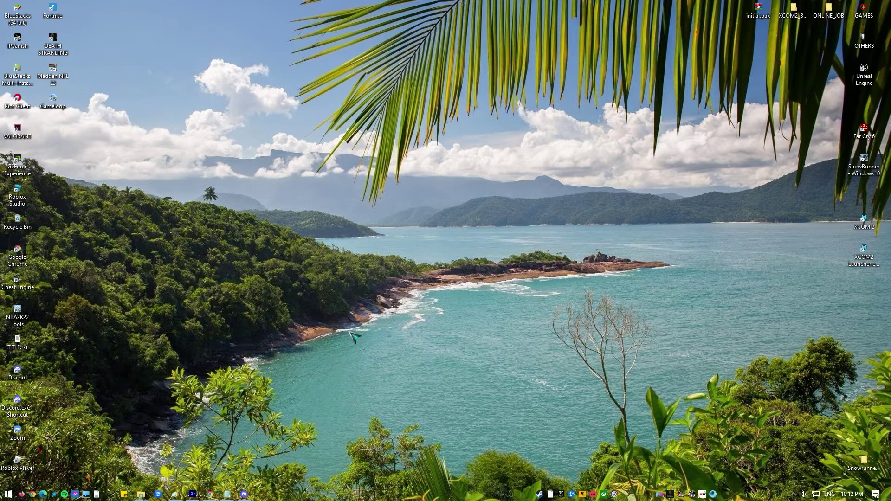
Launch Device Manager by running devmgmt.msc
key(super+r)
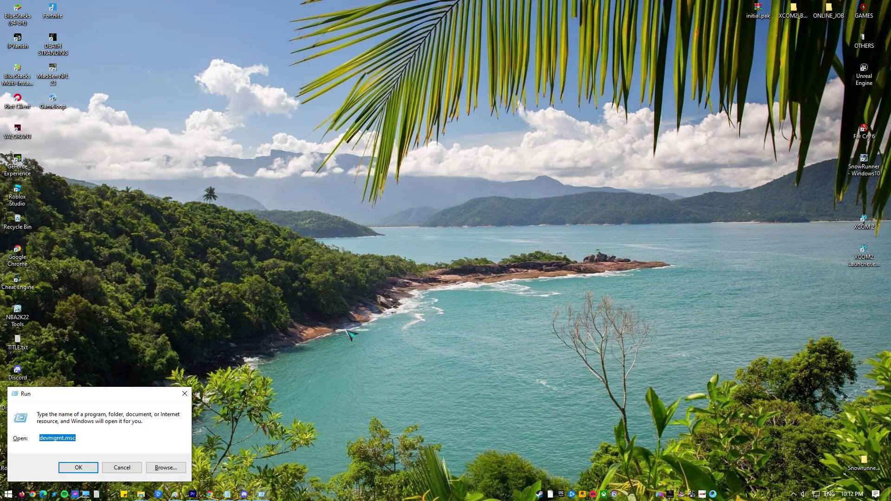
click(91, 438)
click(89, 469)
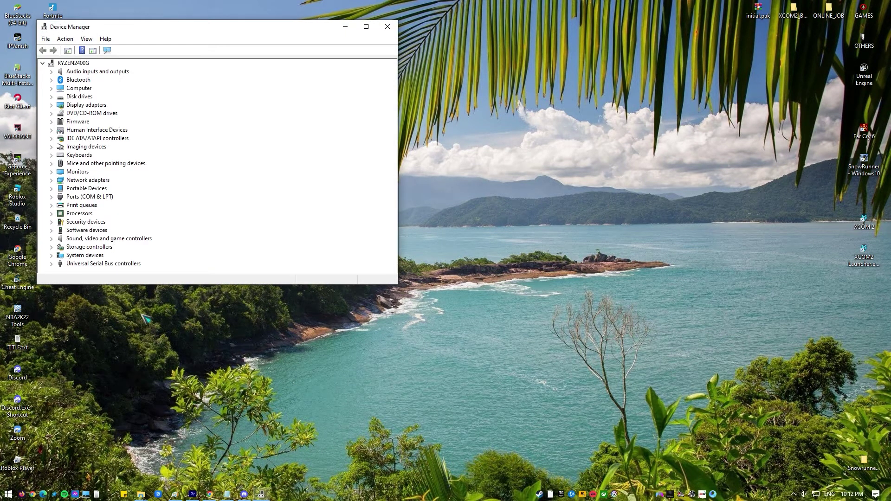
Uninstall Microphone #1 (e2eSoft iVCam) under Audio inputs and outputs, then scan for hardware changes
click(51, 71)
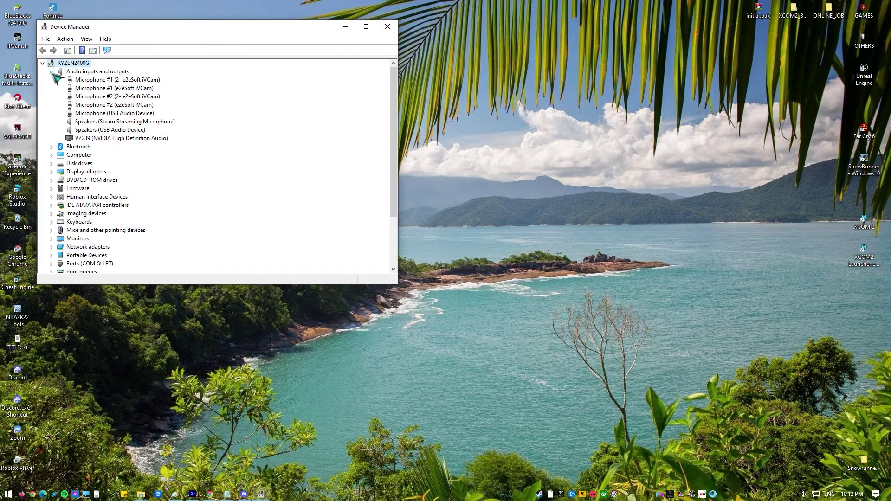
click(131, 89)
right_click(128, 91)
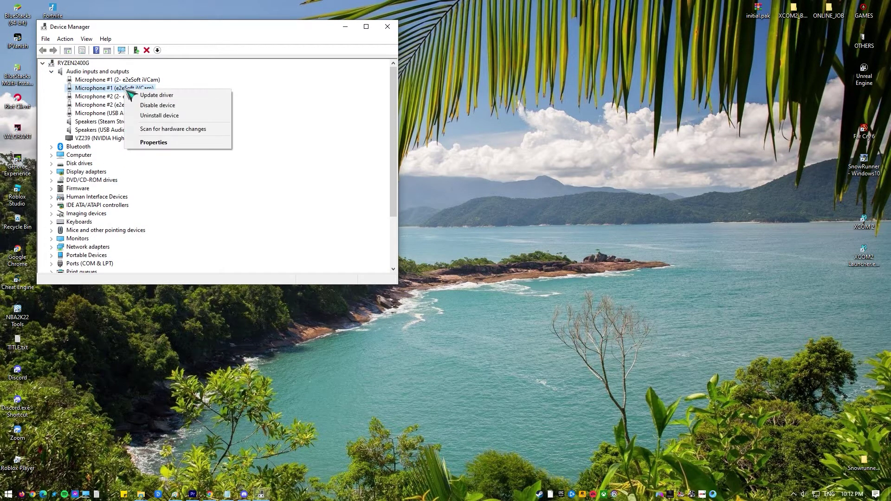
click(172, 117)
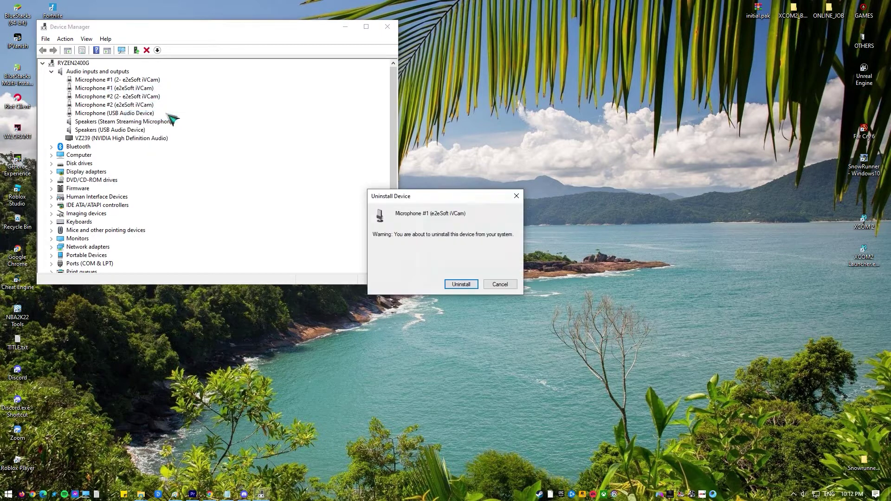
click(462, 285)
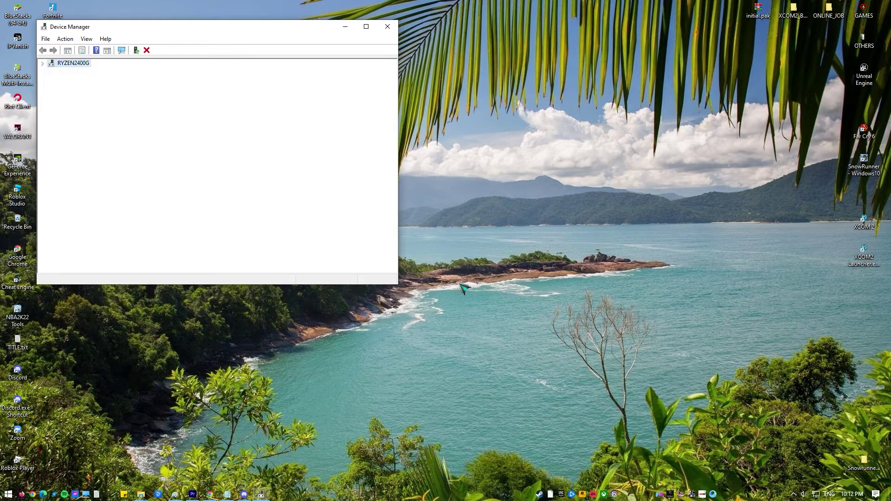
right_click(158, 81)
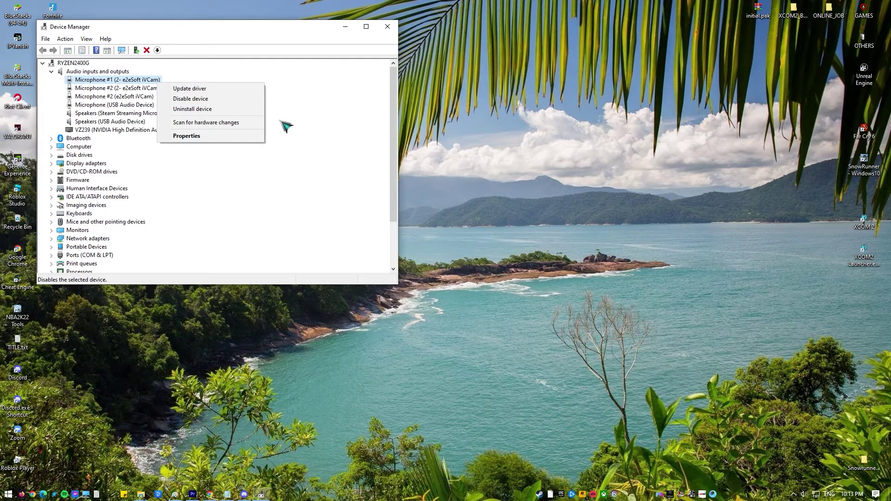
click(247, 123)
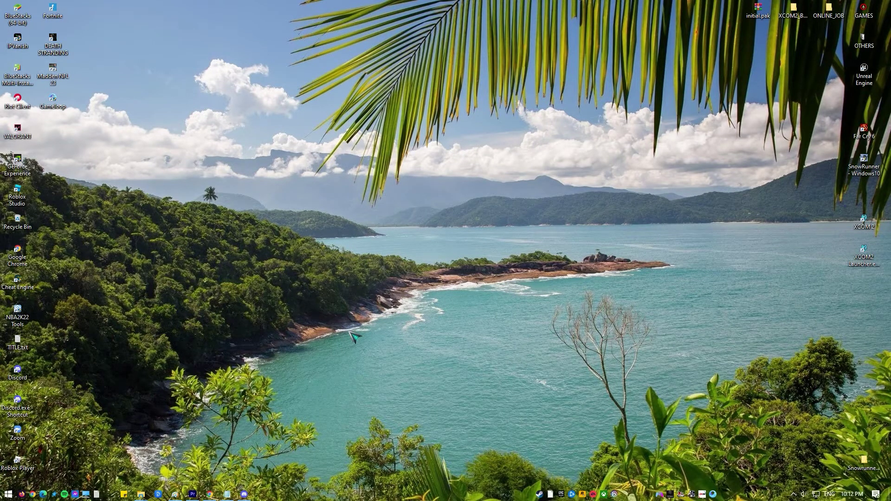
Reopen Device Manager with devmgmt.msc
key(super+r)
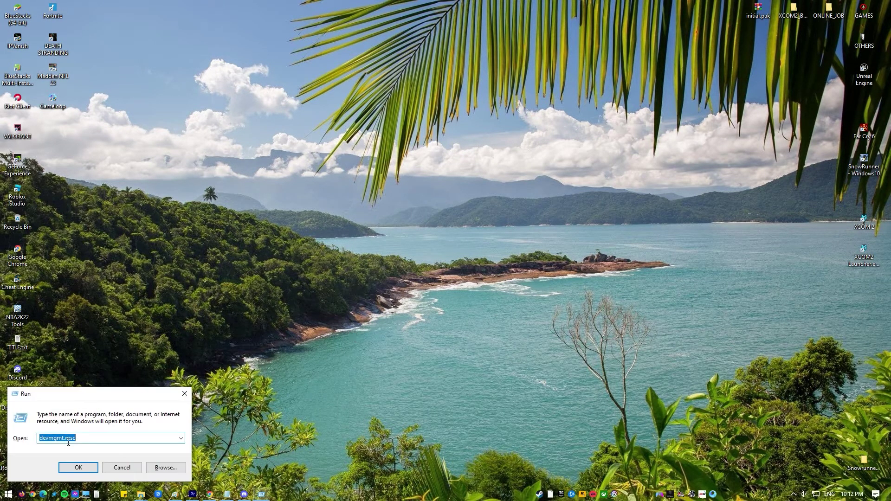
click(91, 437)
click(87, 467)
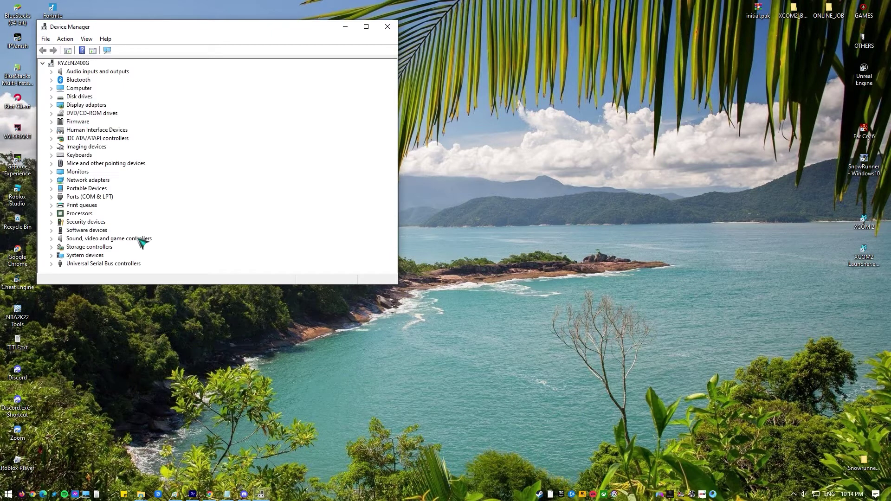
Auto-update Microphone #1 (2- e2eSoft iVCam)'s driver, already best, then bring up Microphone #2's actions
click(51, 71)
right_click(103, 79)
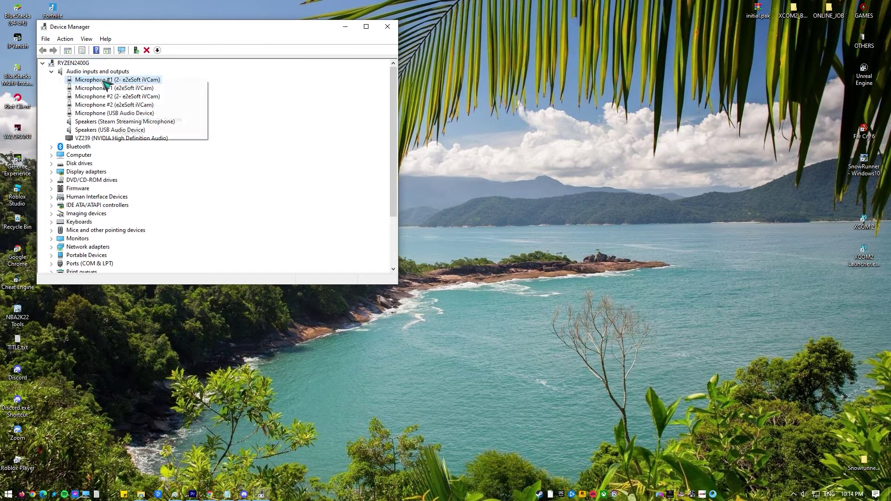
click(169, 89)
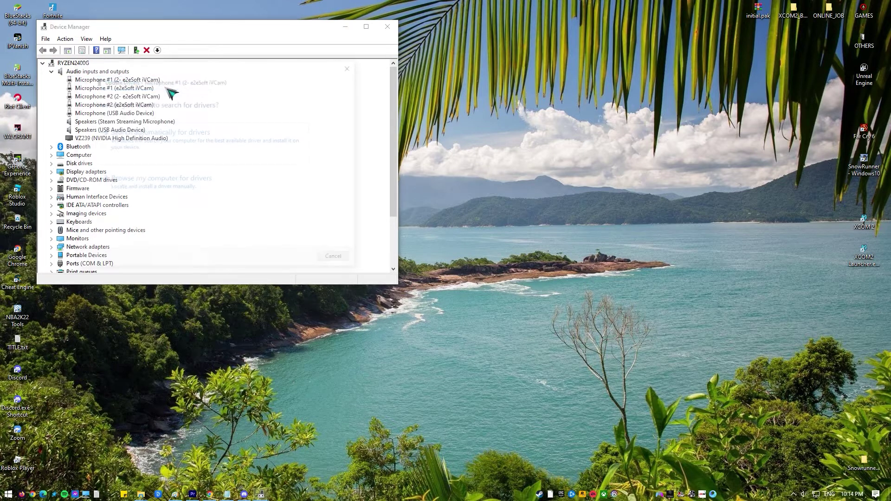
click(219, 149)
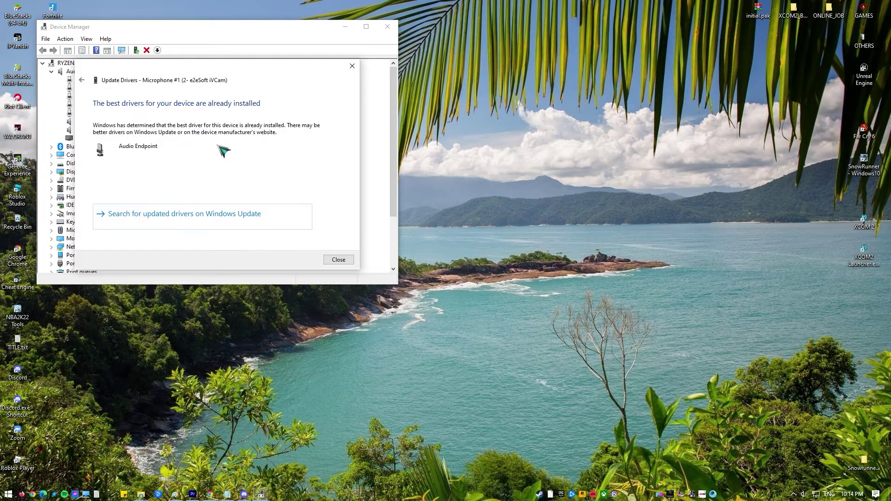
click(339, 260)
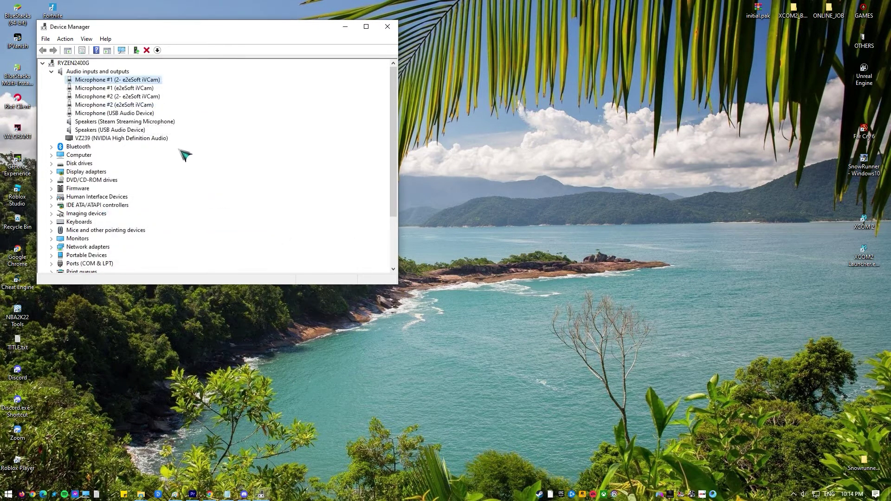
click(121, 105)
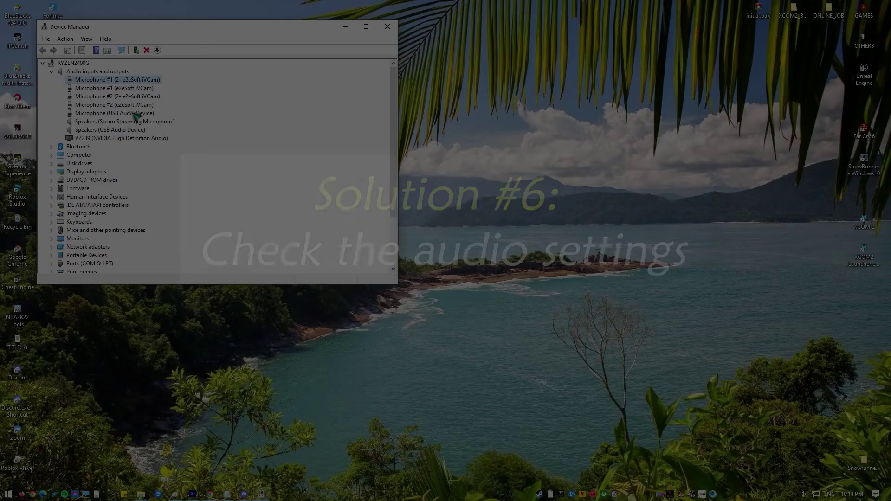
right_click(120, 101)
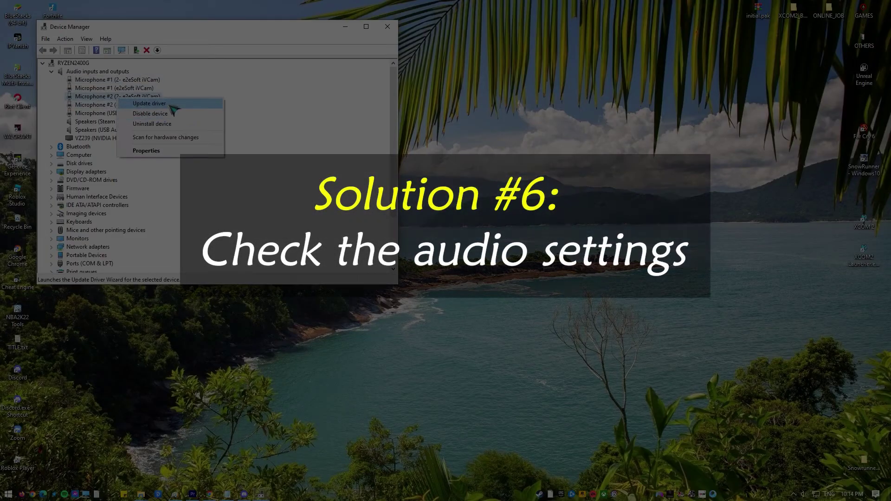
Auto-search Microphone #2's driver, then cancel following news-and-updates into your server's general channel
click(169, 103)
click(263, 163)
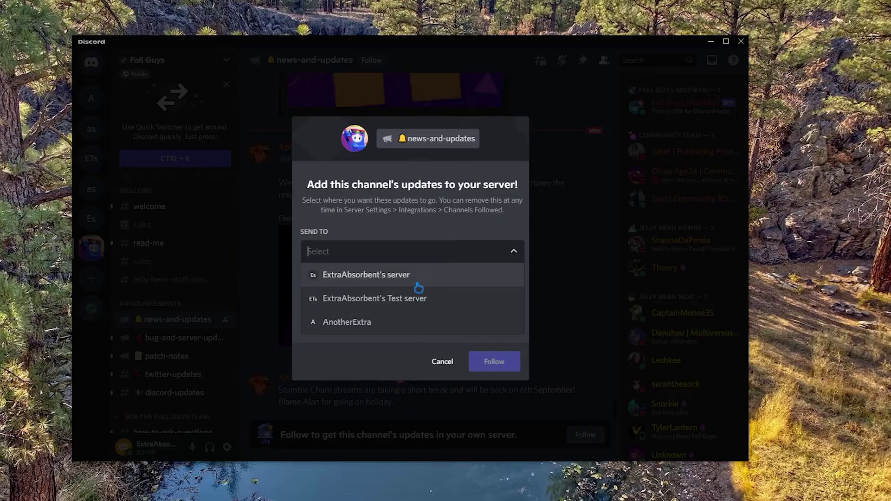
click(418, 276)
click(446, 303)
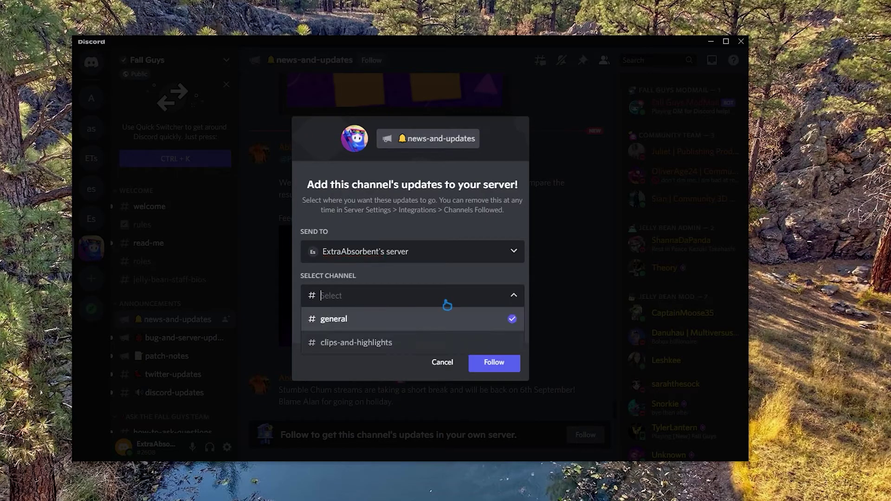
double_click(415, 322)
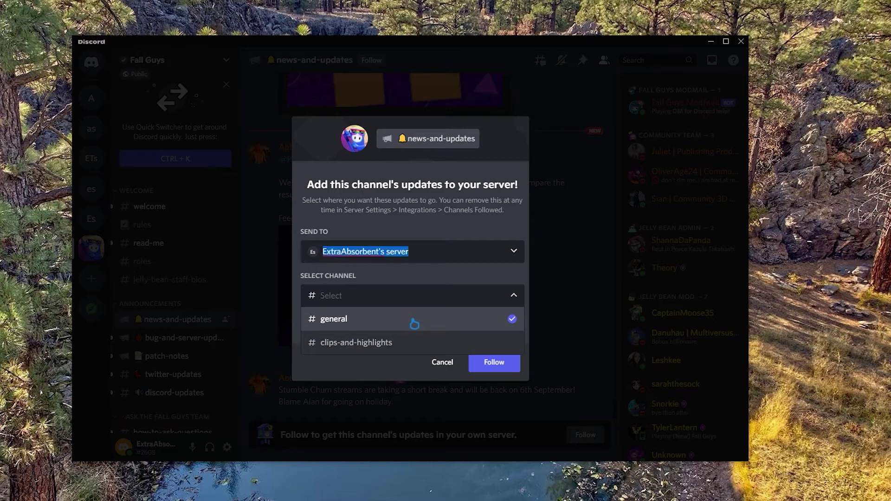
click(443, 365)
scroll(515, 351, down, 3)
scroll(517, 349, up, 3)
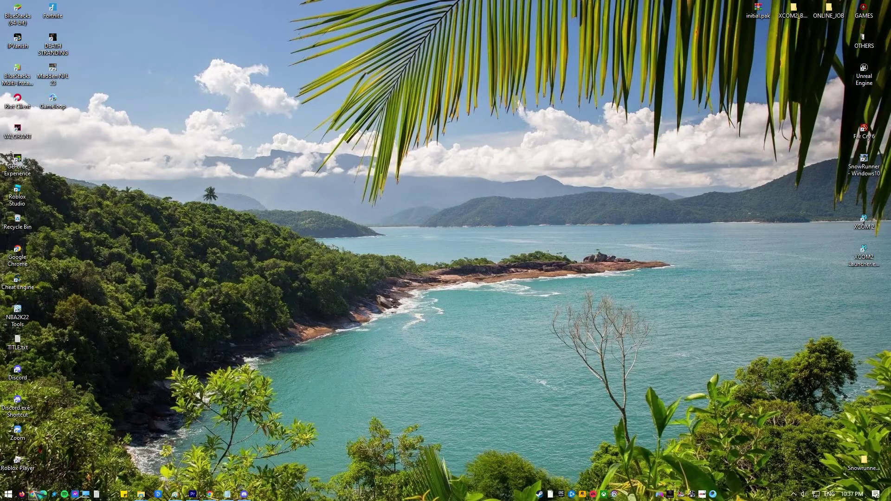
Open 'Microphone privacy settings' from the Start search
click(8, 494)
text(Microphone privacy settings)
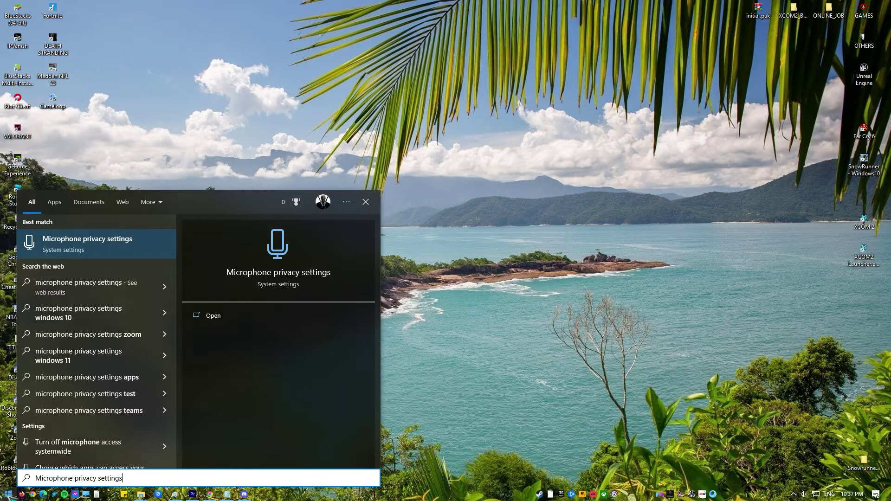
key(Return)
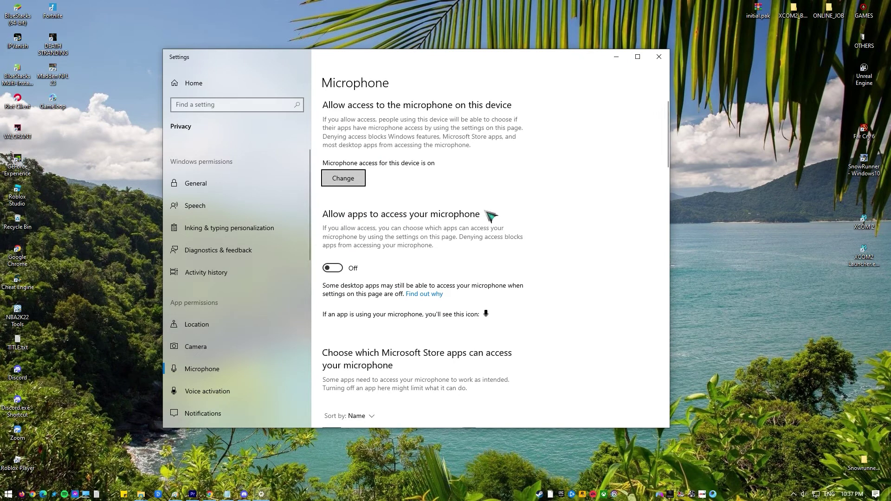
Turn on 'Allow apps to access your microphone' and confirm Discord is listed among desktop apps
scroll(426, 232, down, 2)
click(332, 154)
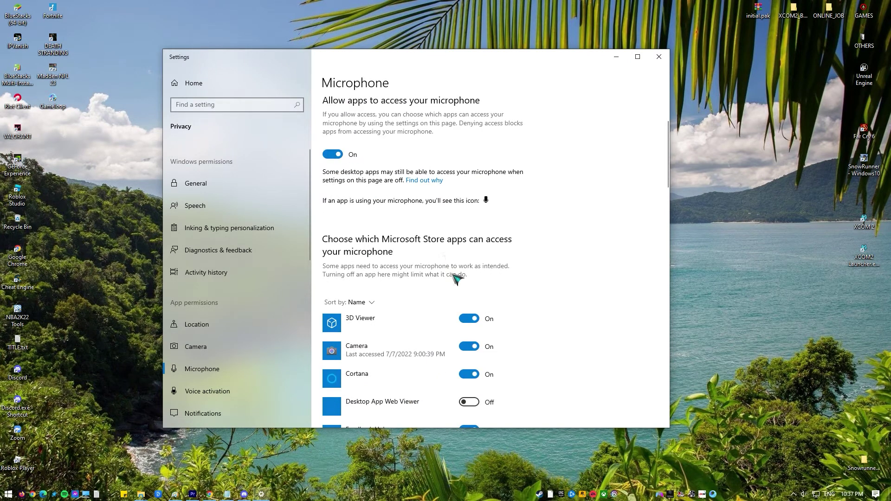
scroll(460, 301, down, 5)
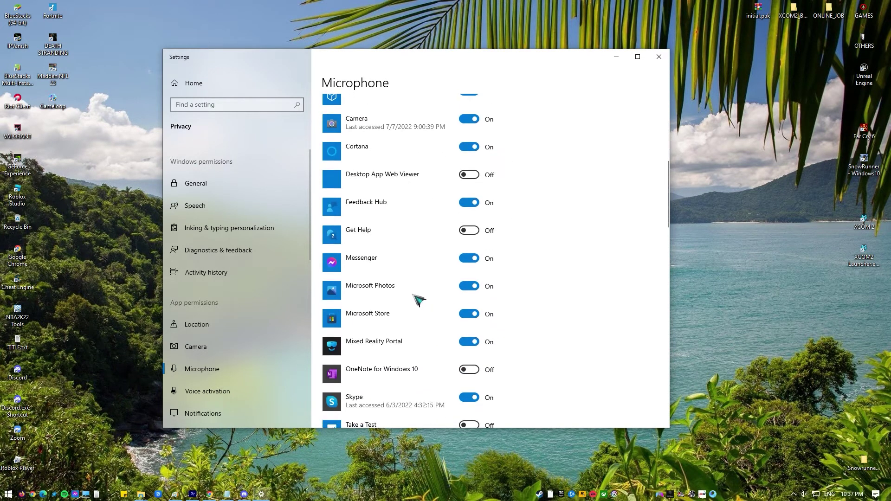
scroll(427, 282, down, 5)
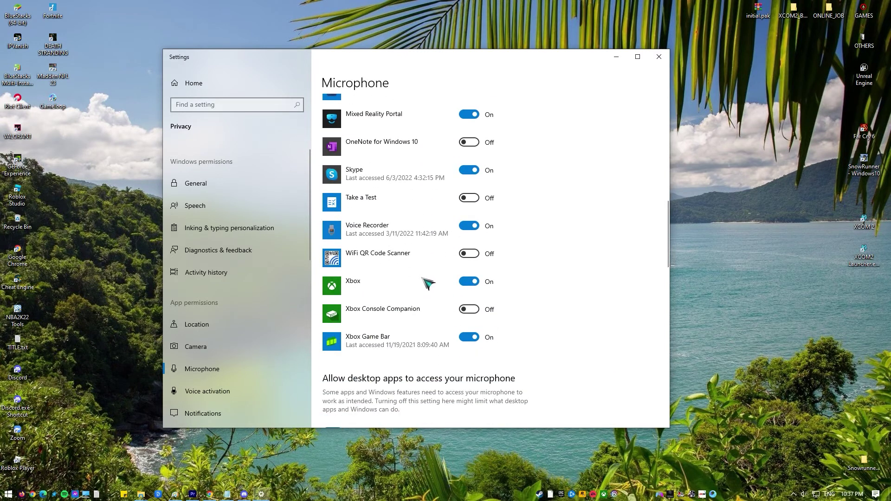
scroll(427, 283, down, 3)
scroll(427, 282, down, 9)
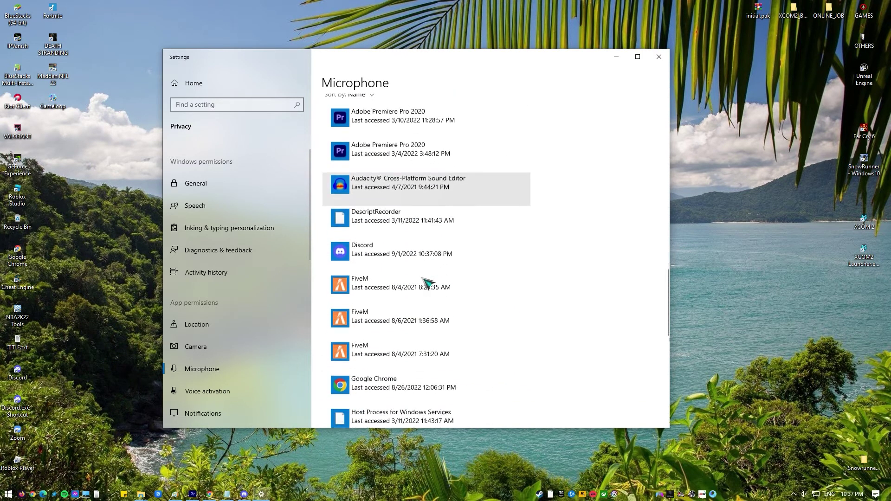
scroll(428, 282, down, 3)
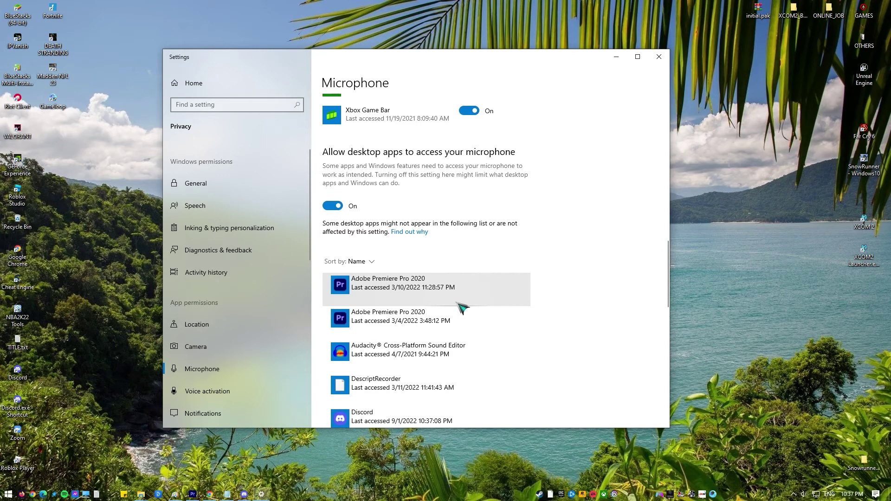
scroll(458, 304, down, 5)
scroll(463, 307, down, 4)
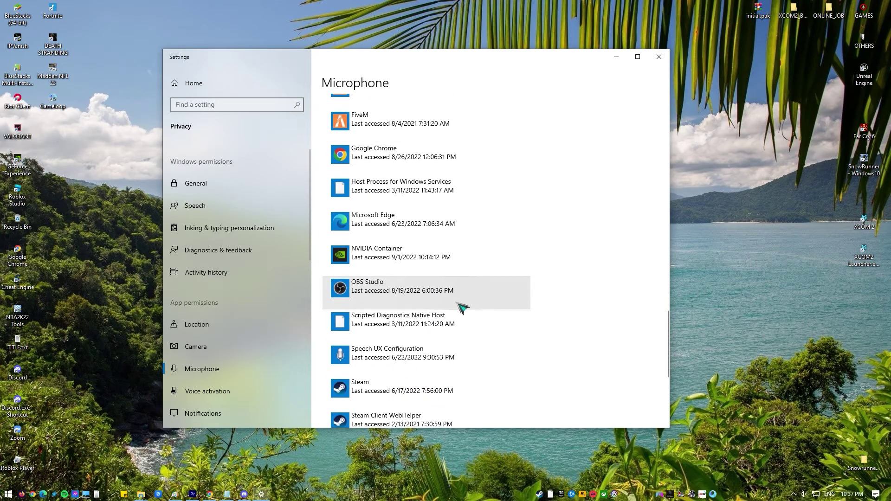
scroll(462, 307, down, 5)
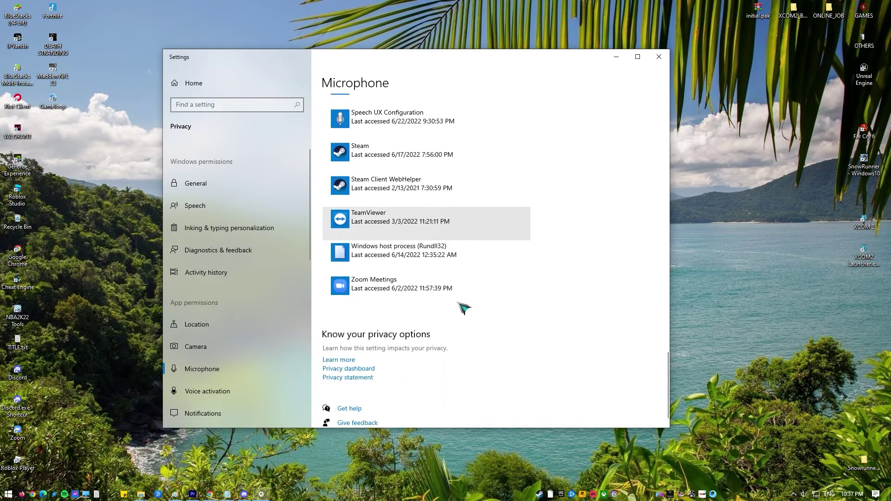
scroll(463, 308, up, 4)
scroll(462, 308, up, 9)
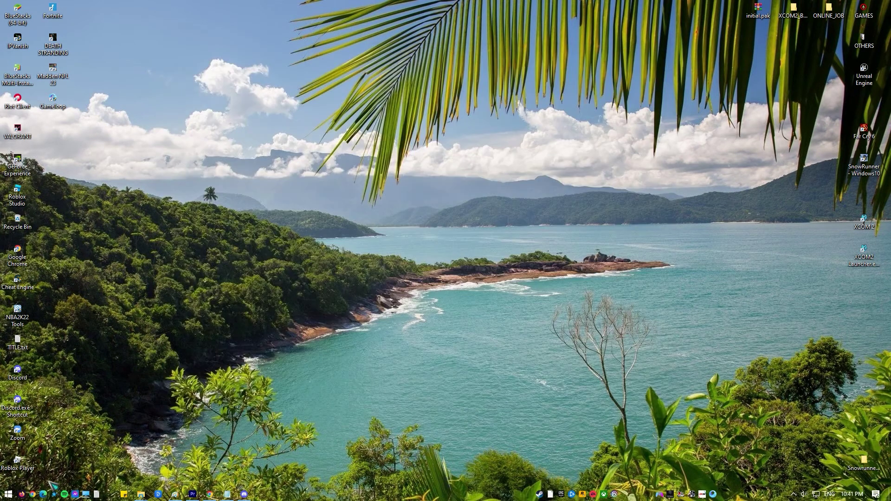
Uninstall Discord 1.0.9003 from Programs and Features (appwiz.cpl), then search Bing for 'discord download'
key(super+r)
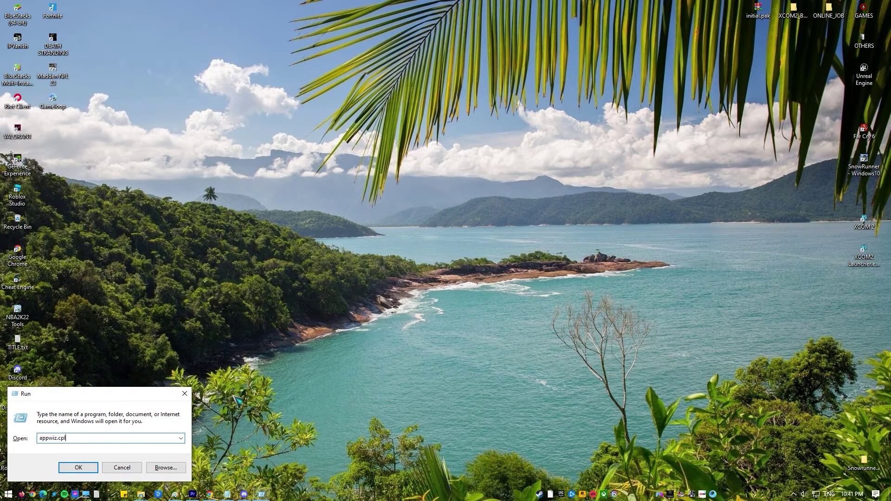
click(84, 470)
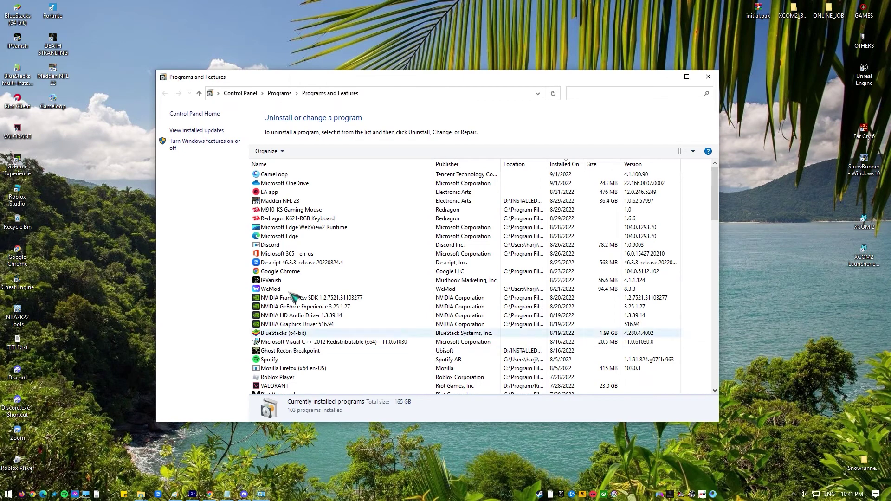
click(307, 218)
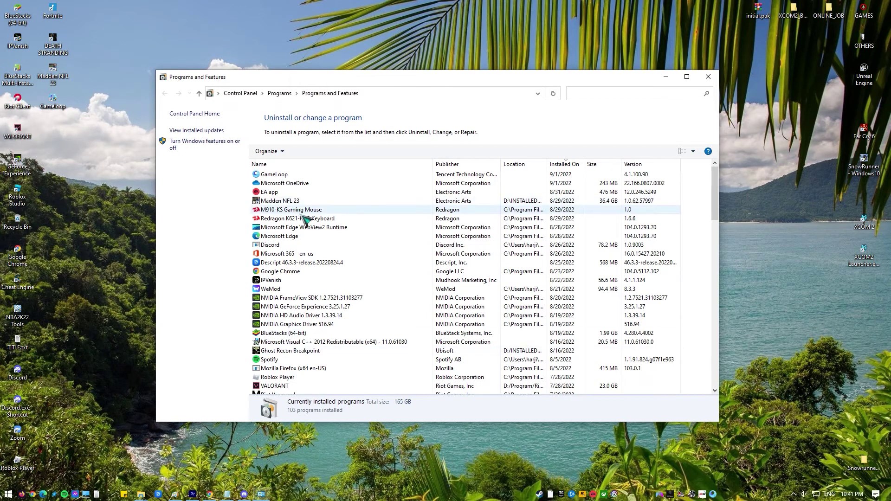
click(309, 244)
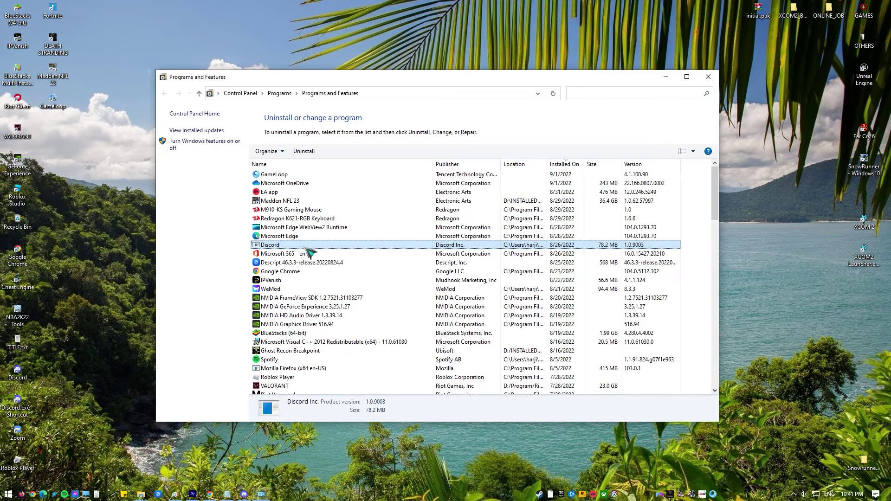
right_click(302, 247)
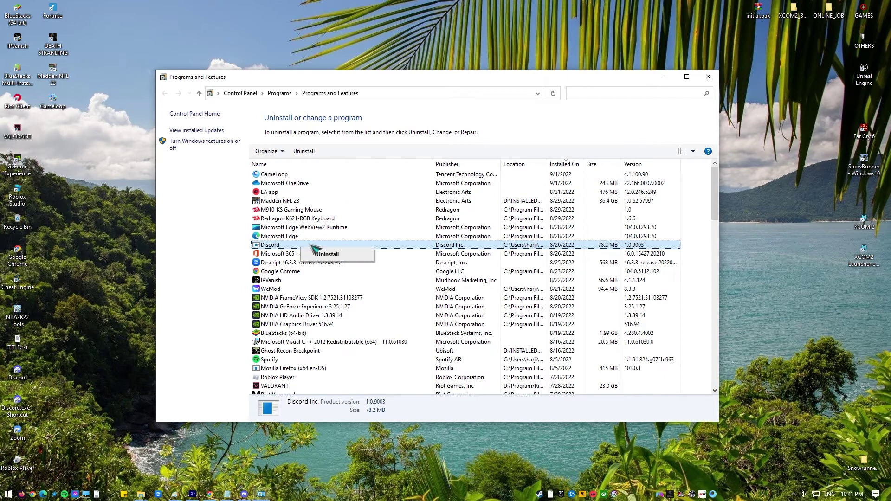
click(360, 254)
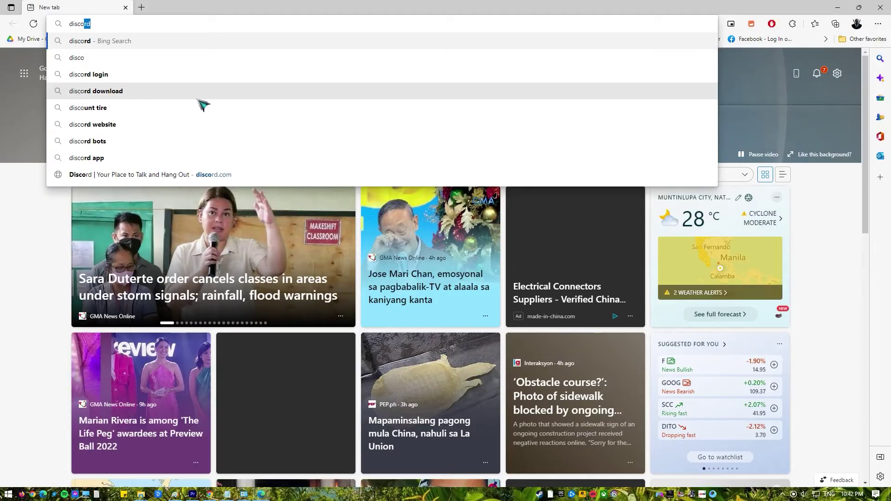
click(200, 95)
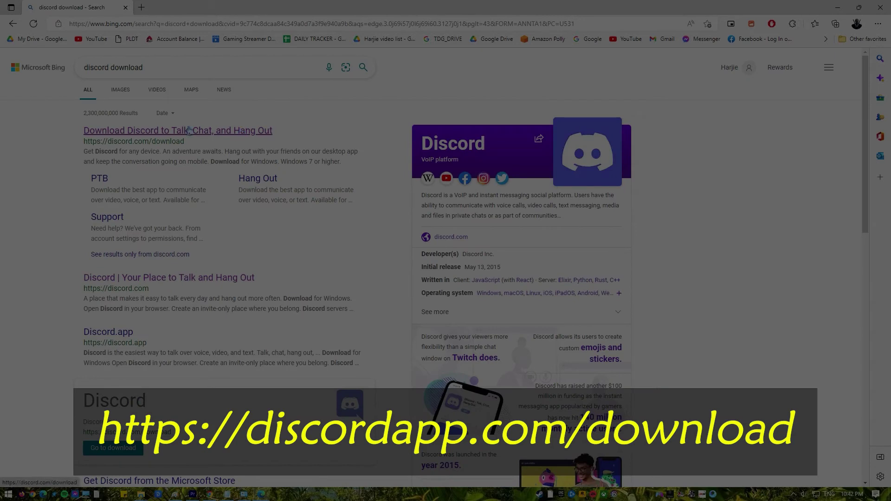
Download DiscordSetup.exe from discord.com/download and run it to reinstall Discord
click(188, 131)
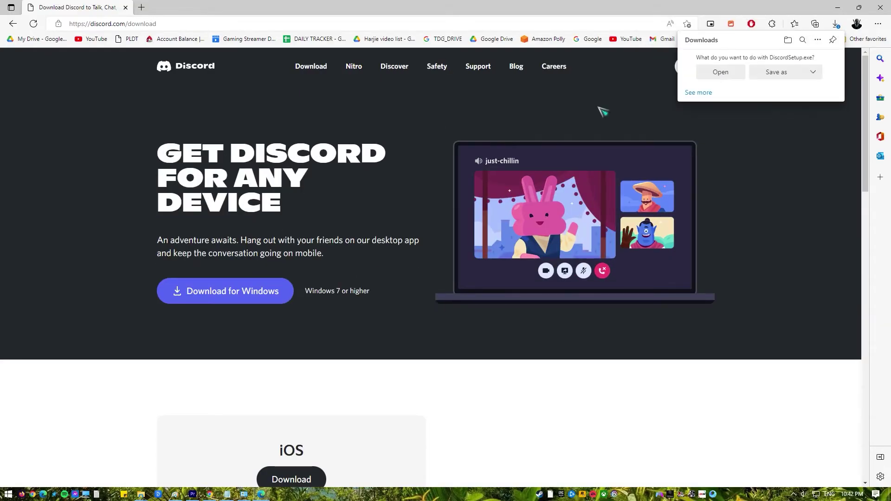
click(725, 77)
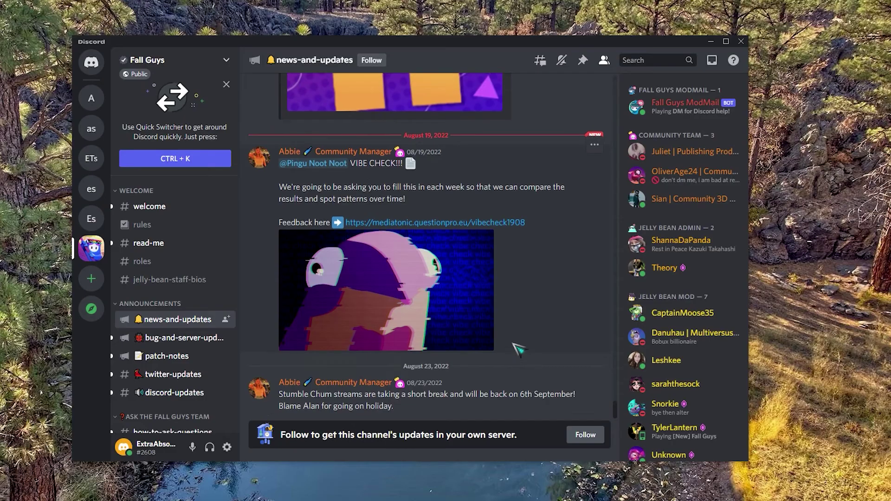
scroll(515, 348, up, 5)
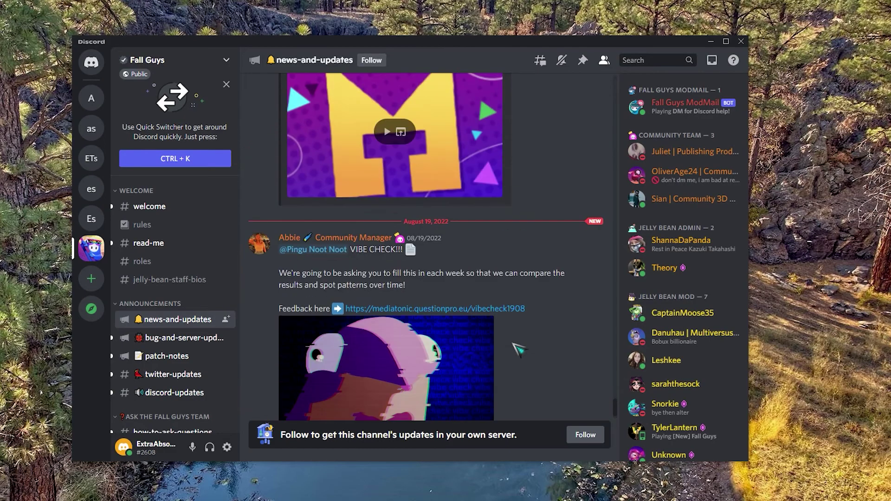
scroll(515, 348, up, 10)
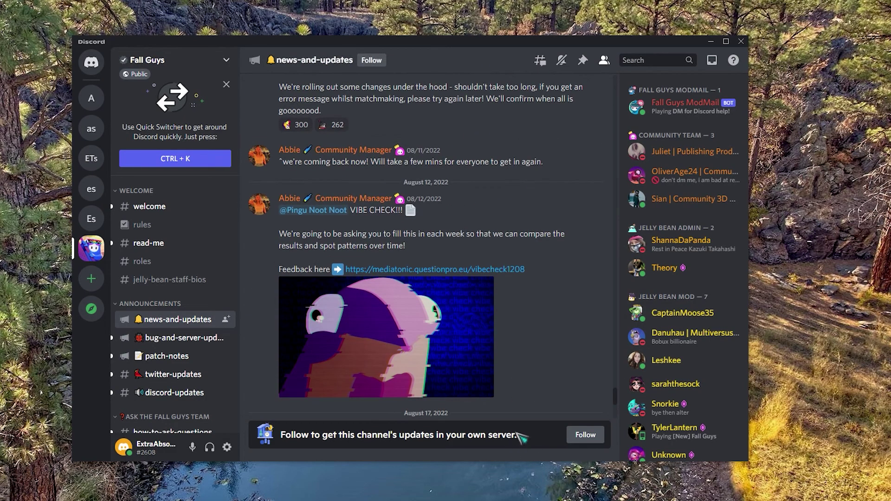
scroll(597, 370, up, 10)
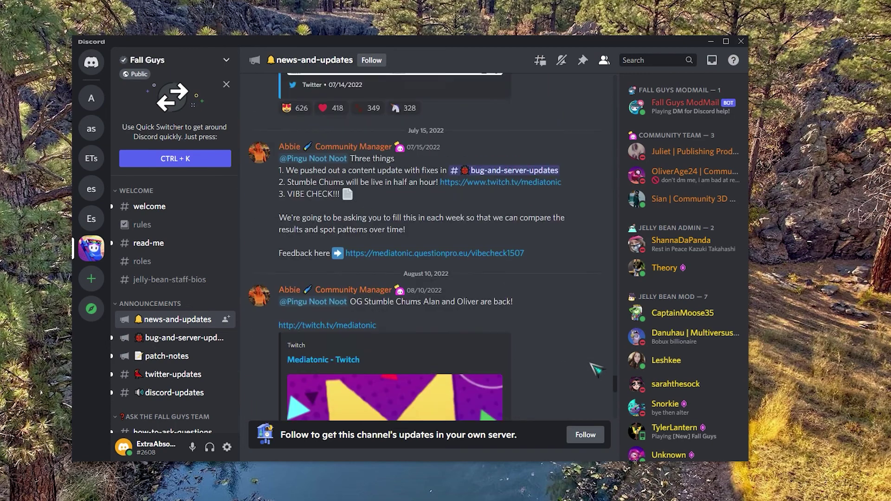
scroll(597, 370, up, 7)
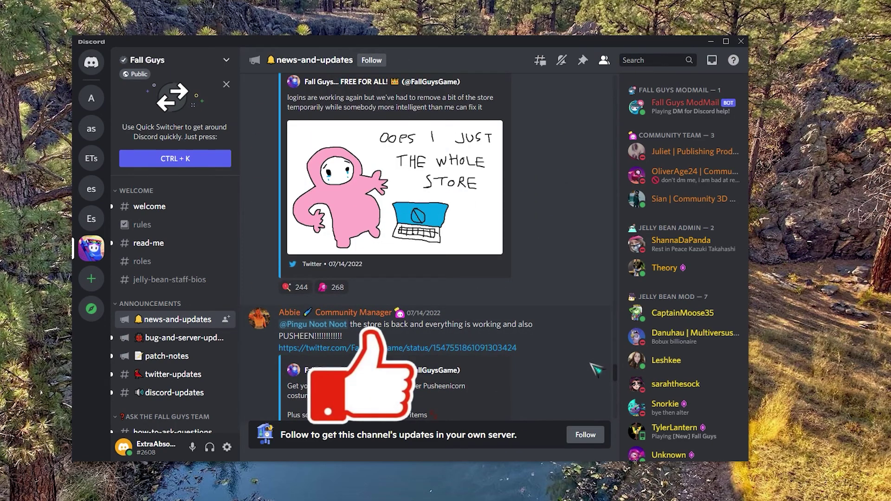
scroll(597, 370, up, 8)
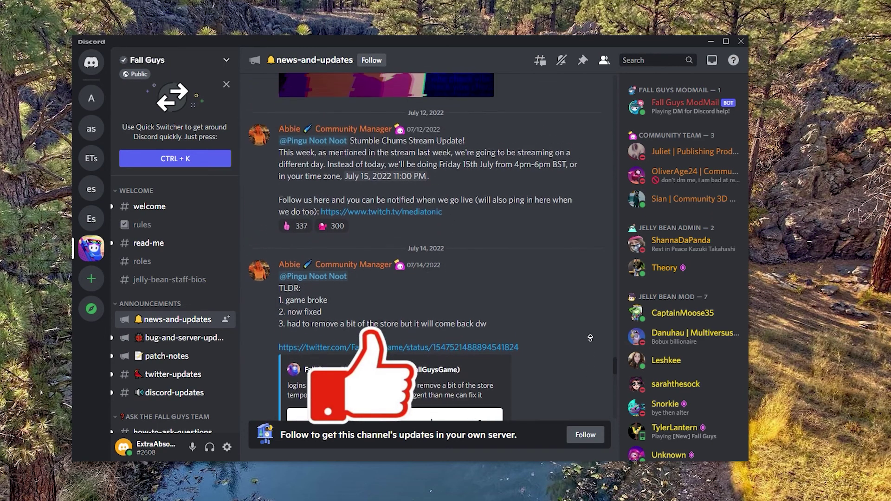